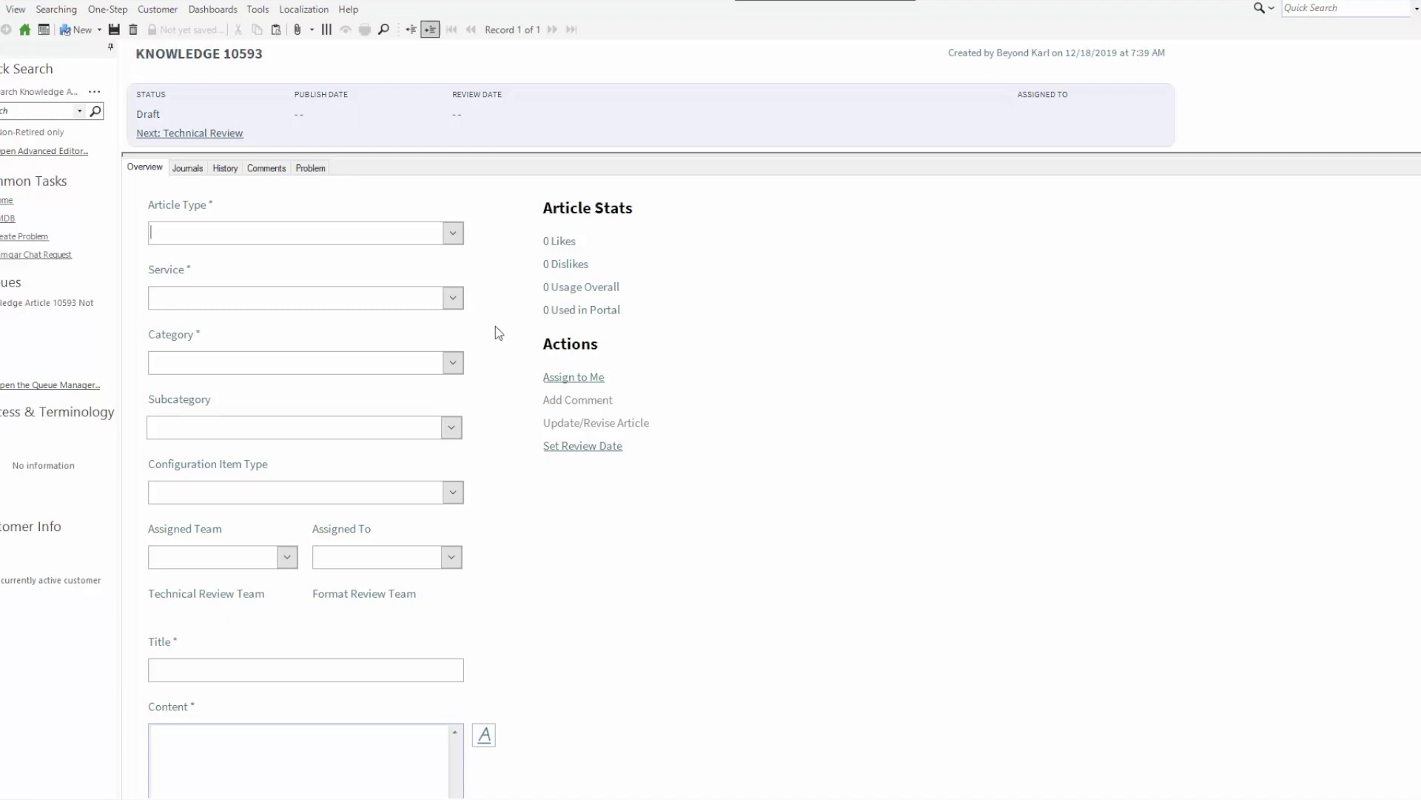
Make the draft a How To article under Enterprise Apps, category Microsoft Office
click(453, 234)
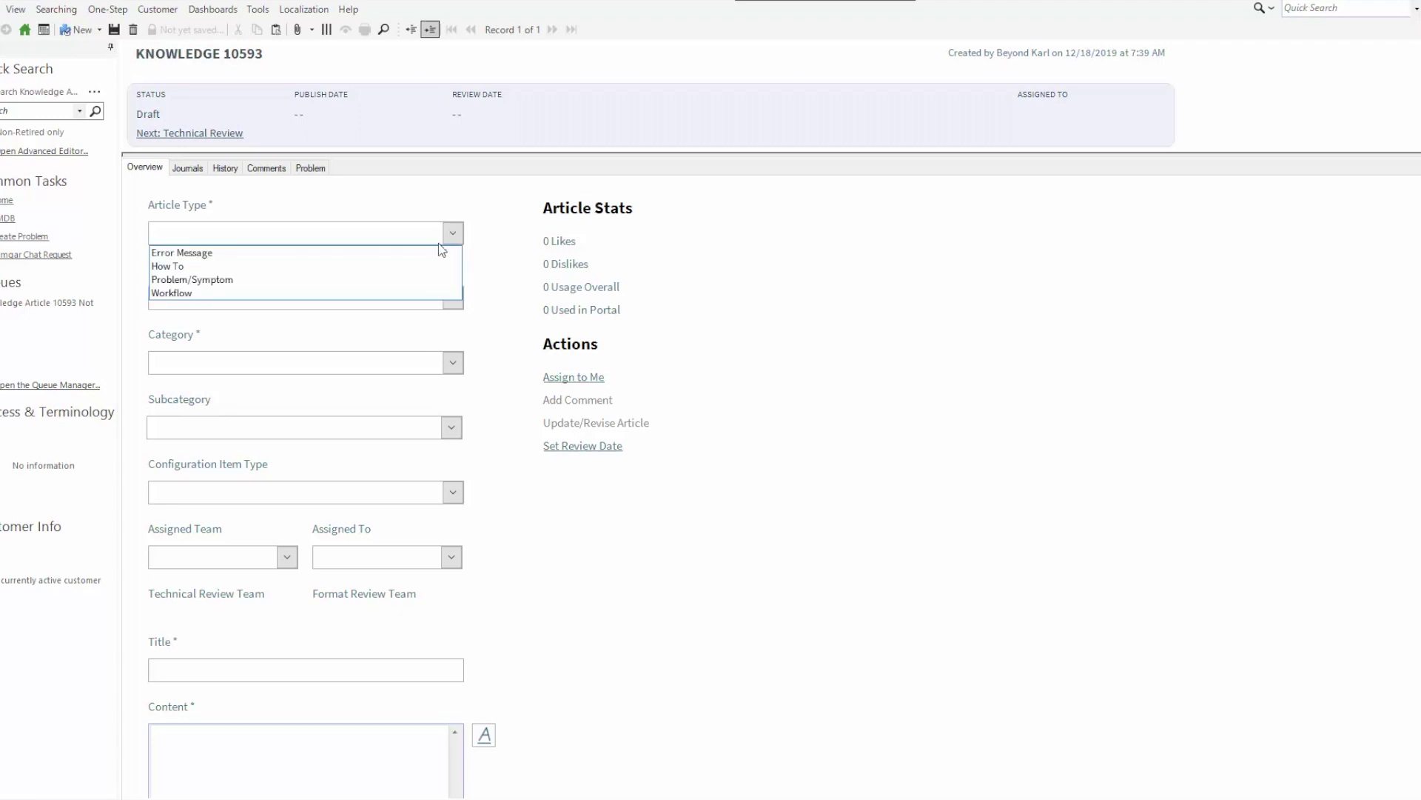
click(355, 267)
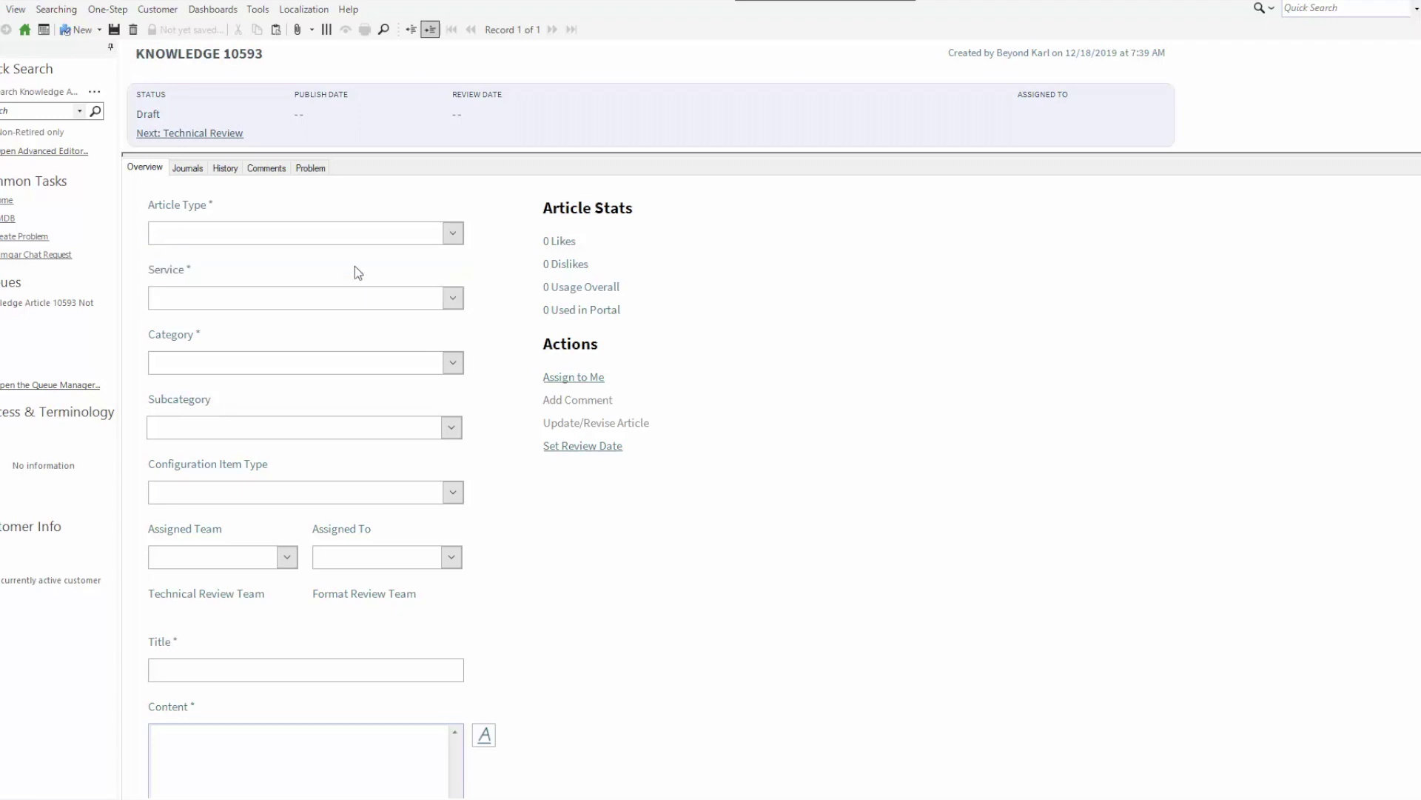
click(453, 299)
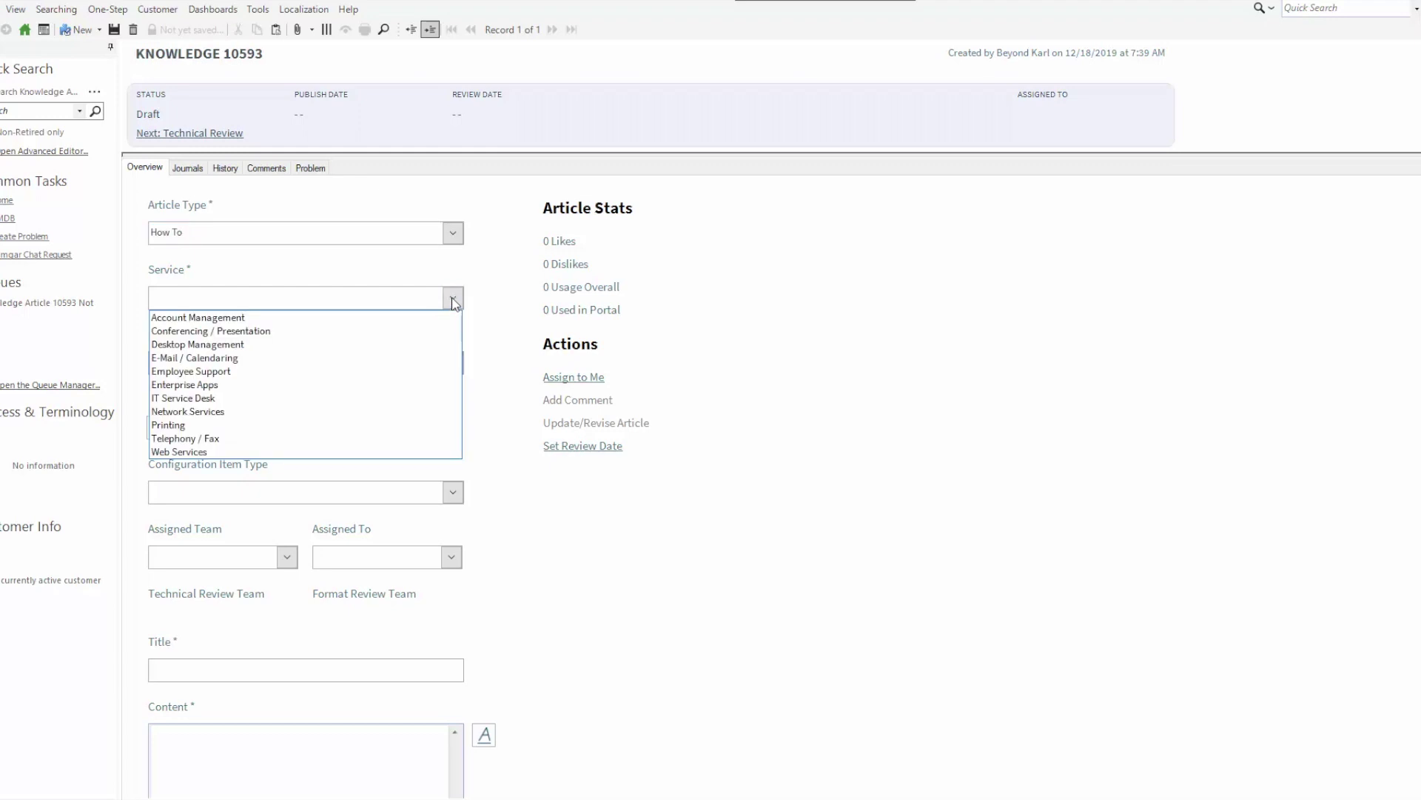
click(342, 384)
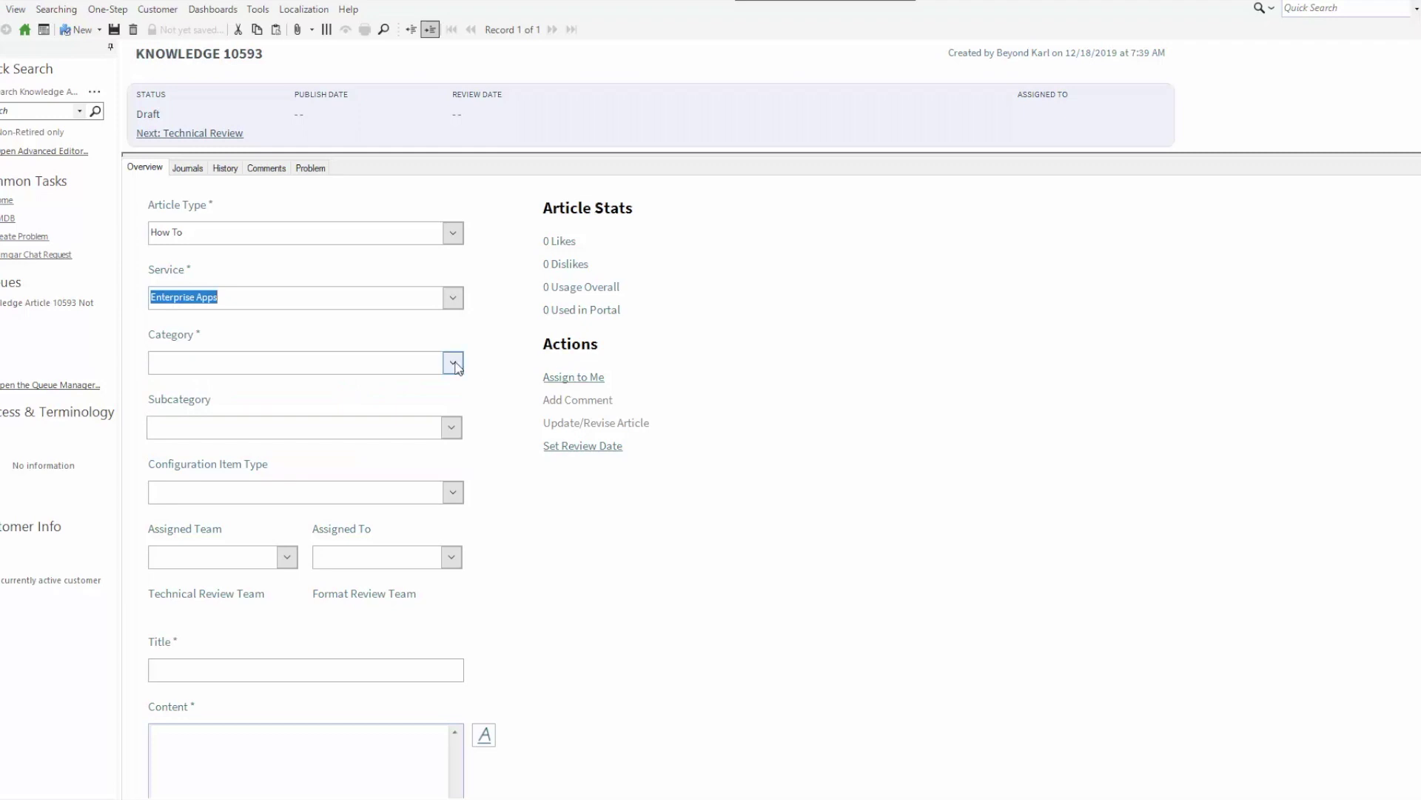
click(453, 362)
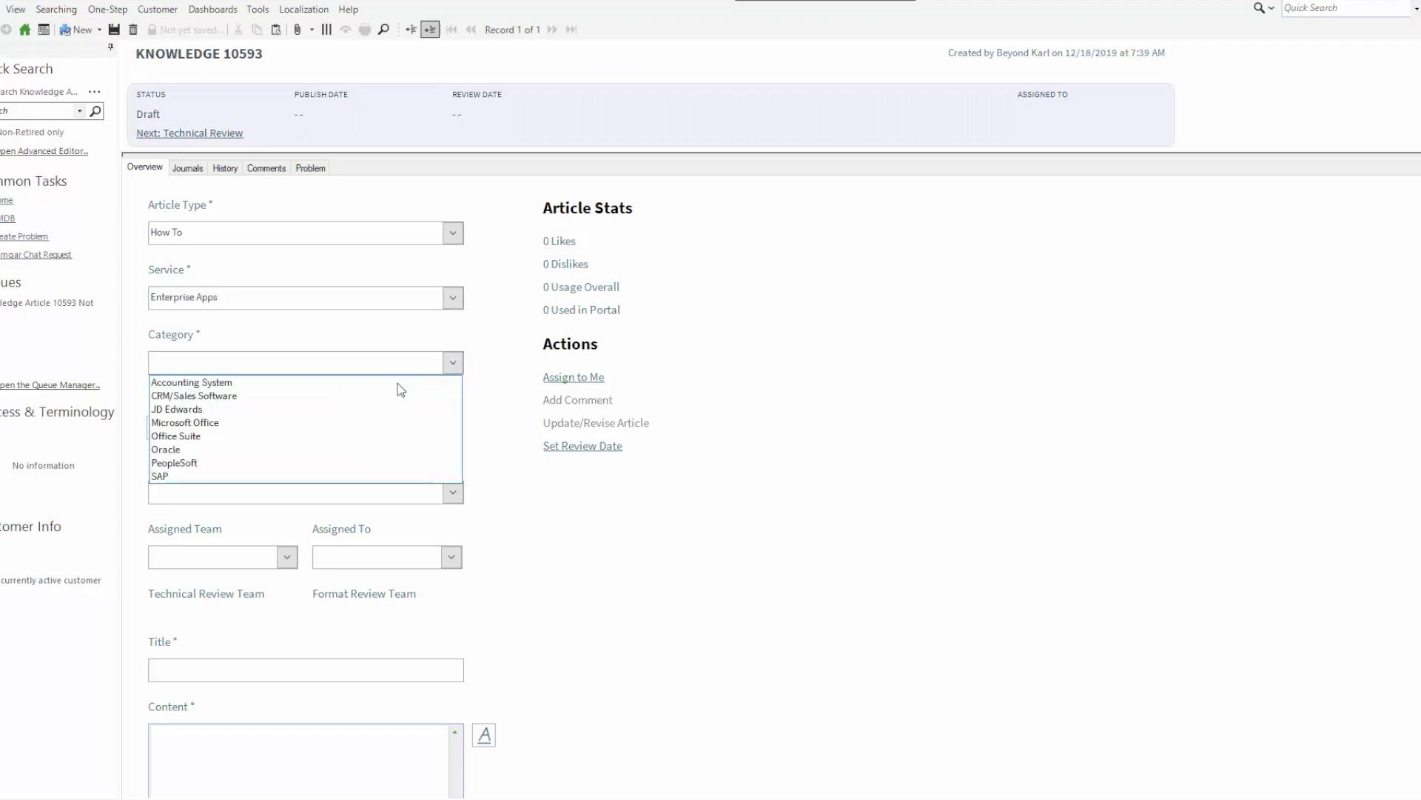
click(332, 428)
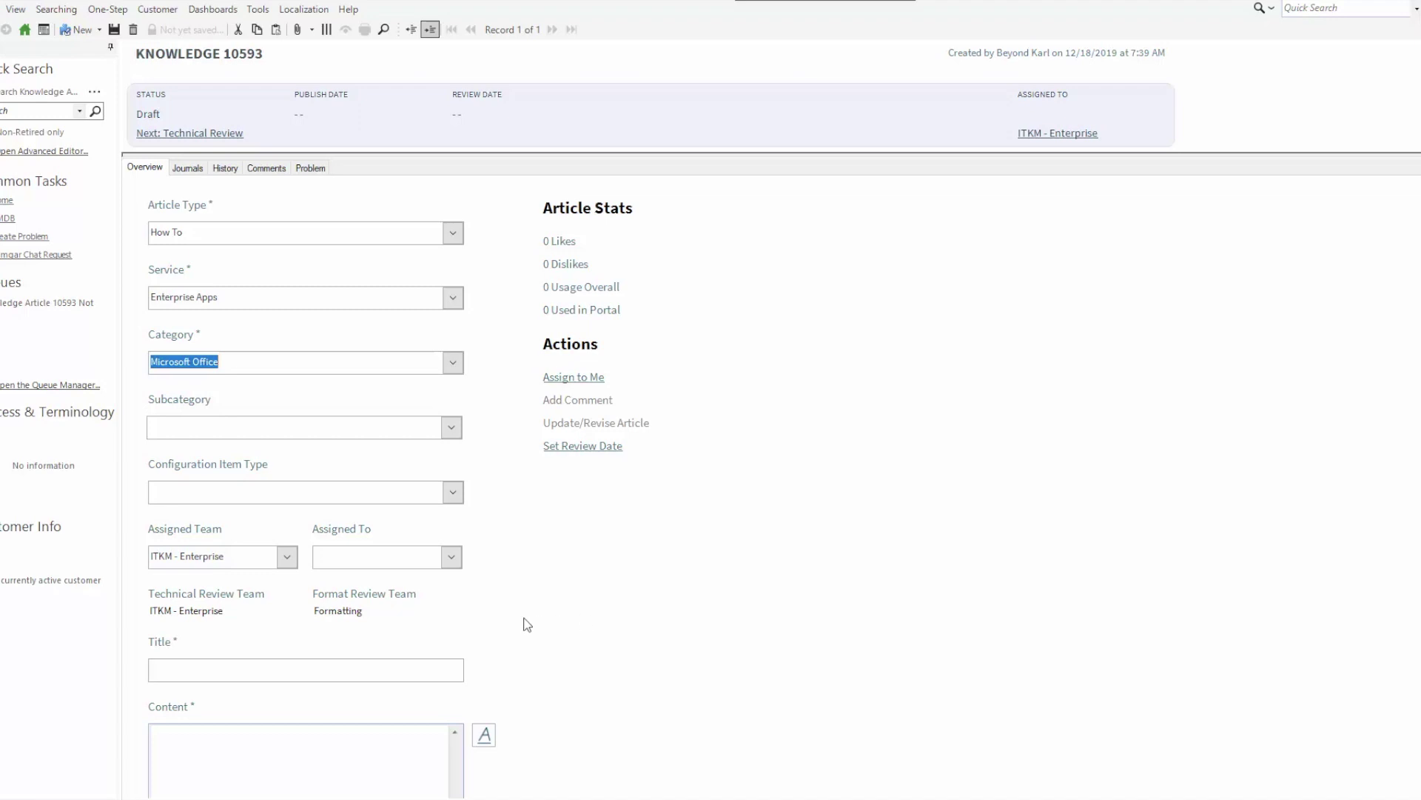
scroll(525, 621, down, 5)
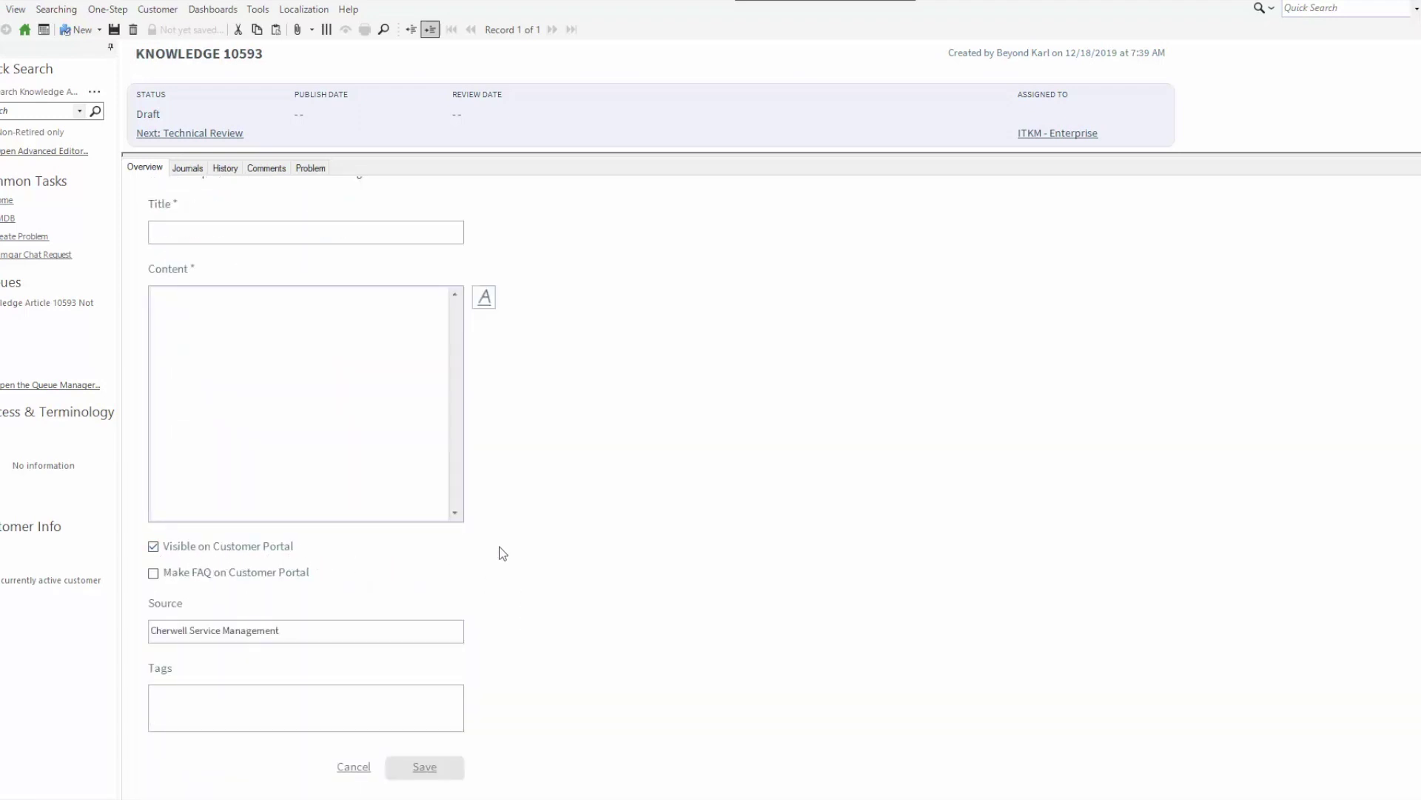
scroll(560, 512, up, 5)
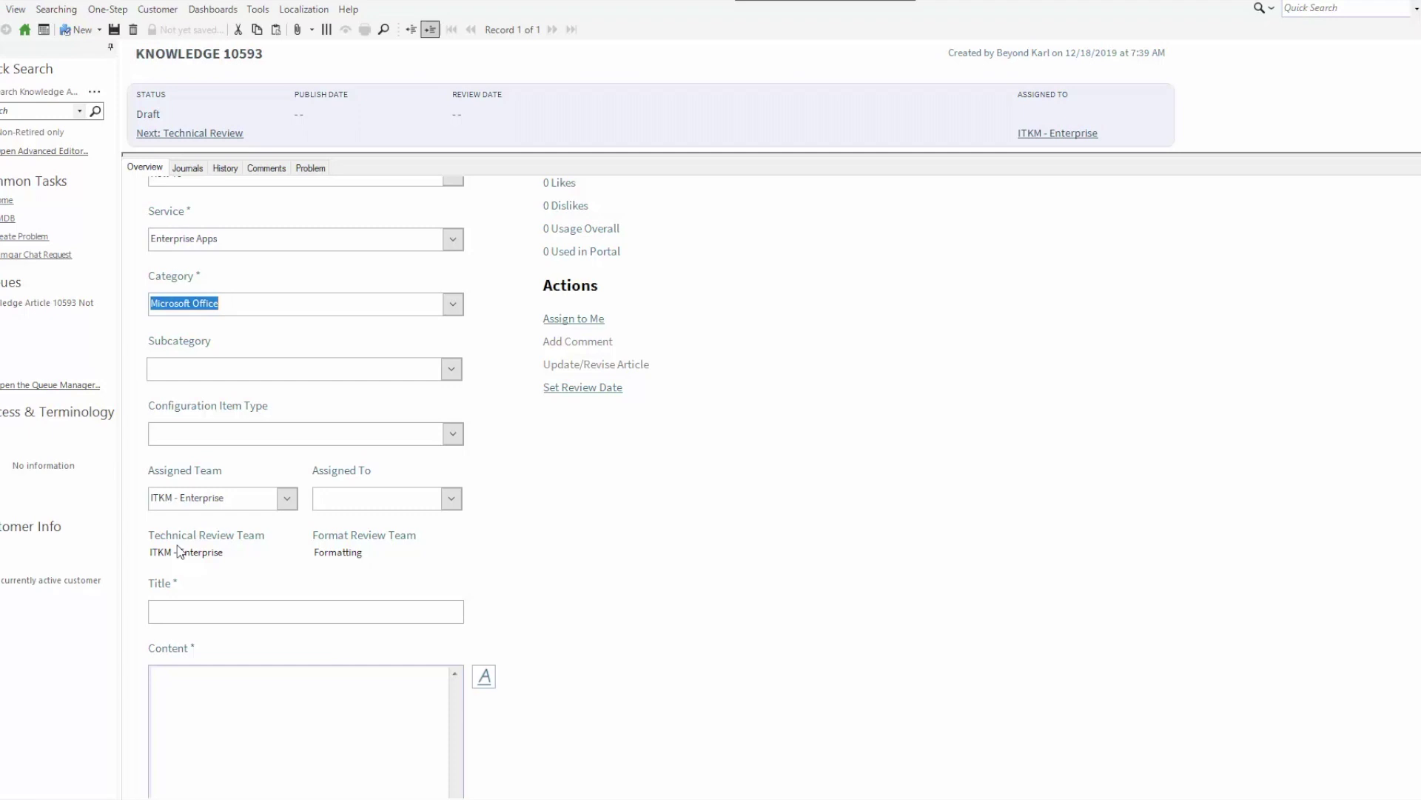
scroll(562, 592, down, 5)
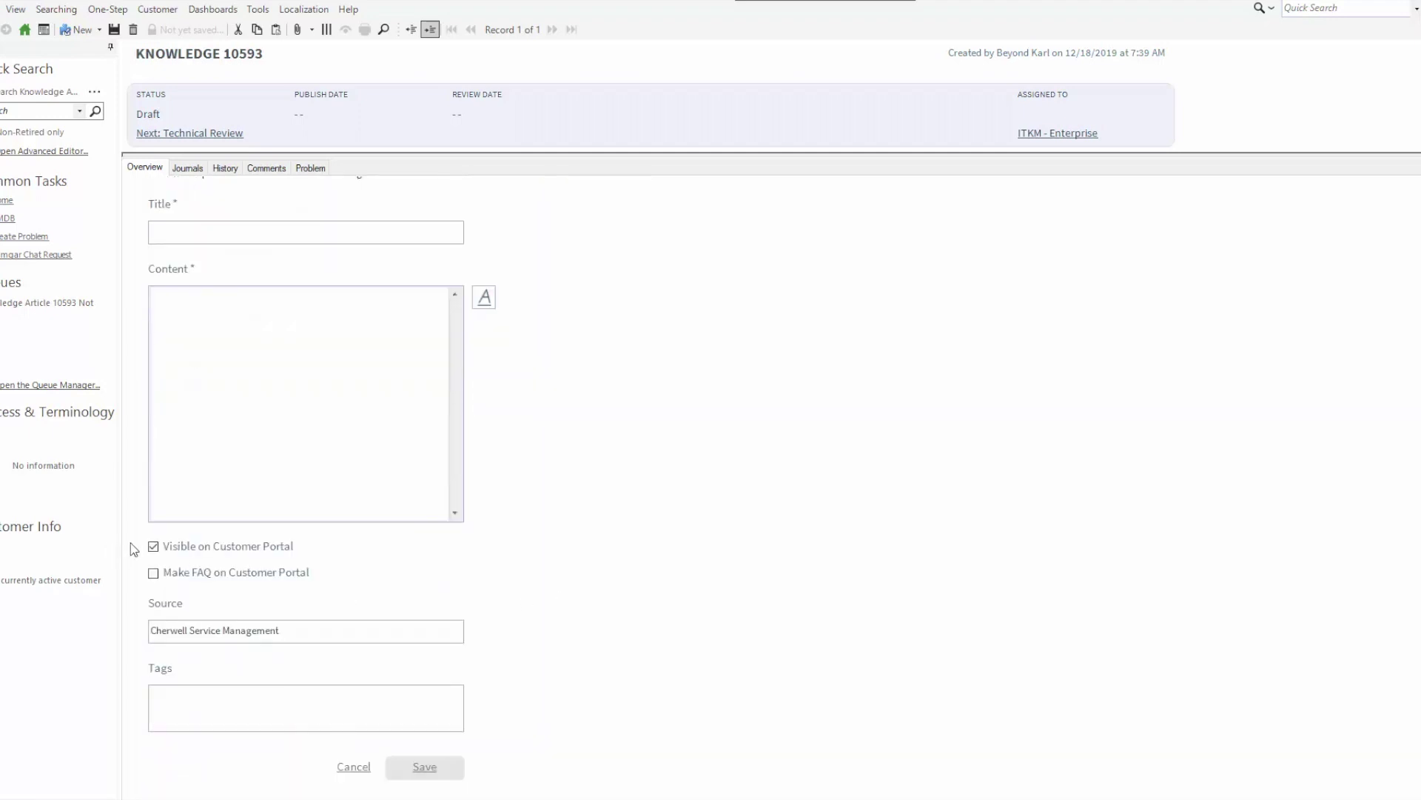
scroll(581, 535, up, 5)
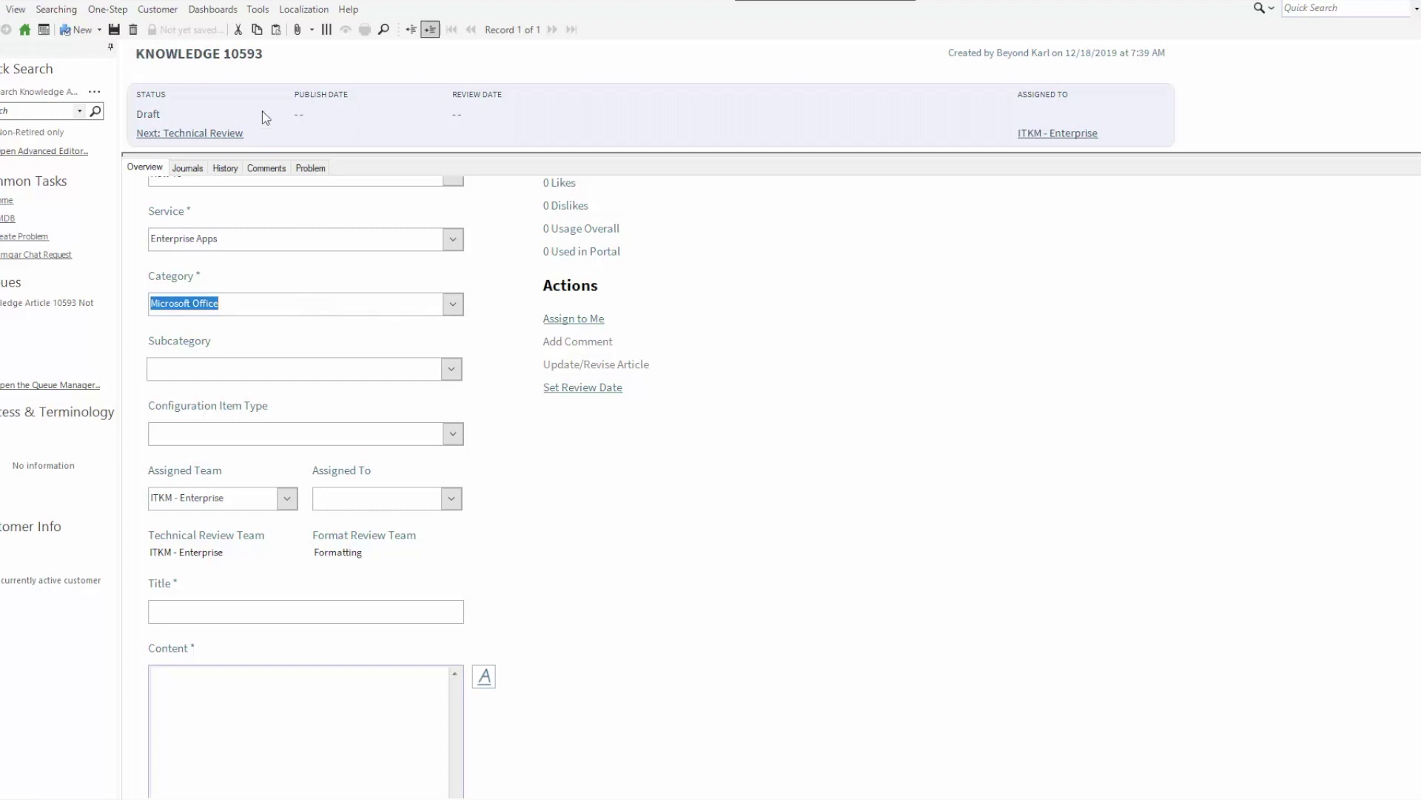
Discard the draft, group Incident Category records by Service, and open Cherwell Self Service
click(259, 10)
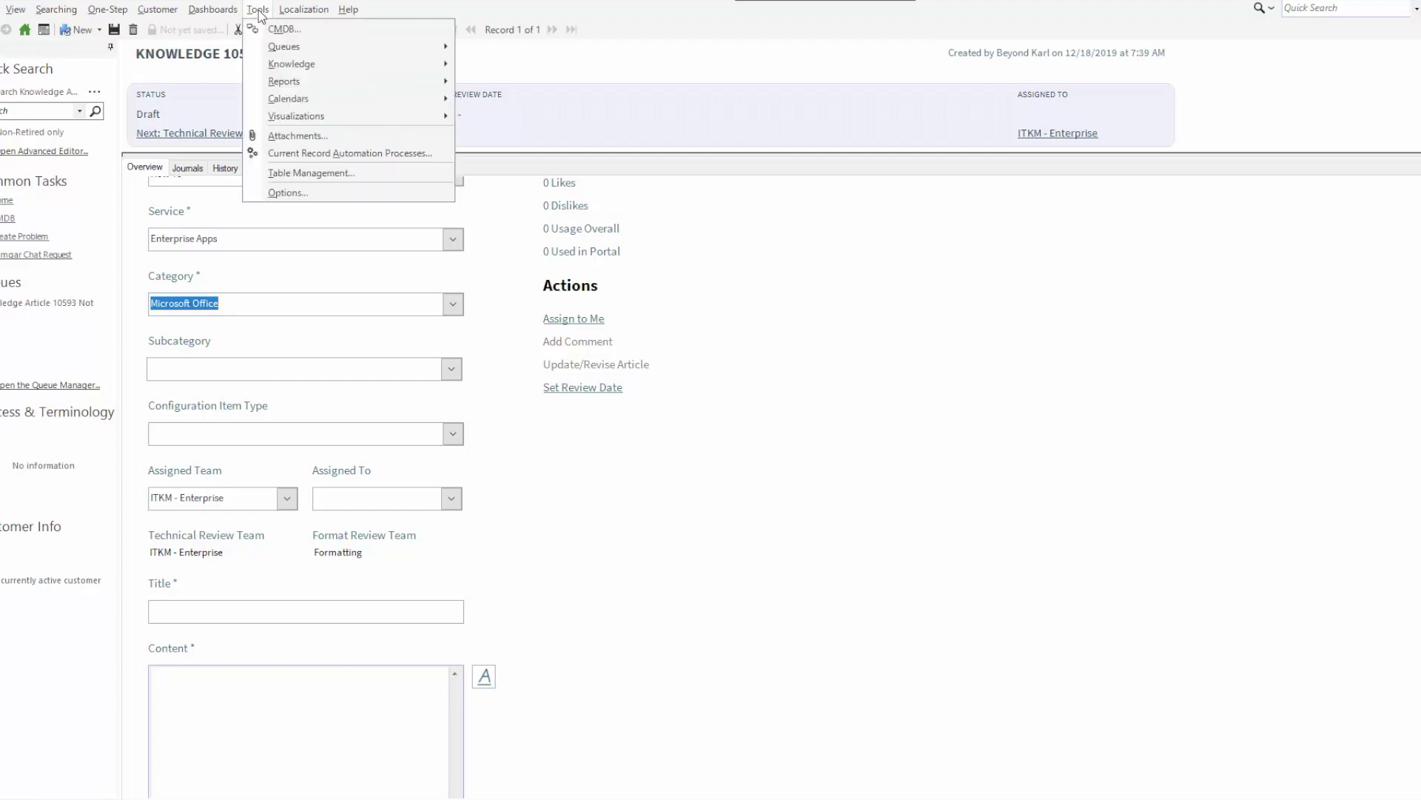
click(305, 171)
click(794, 395)
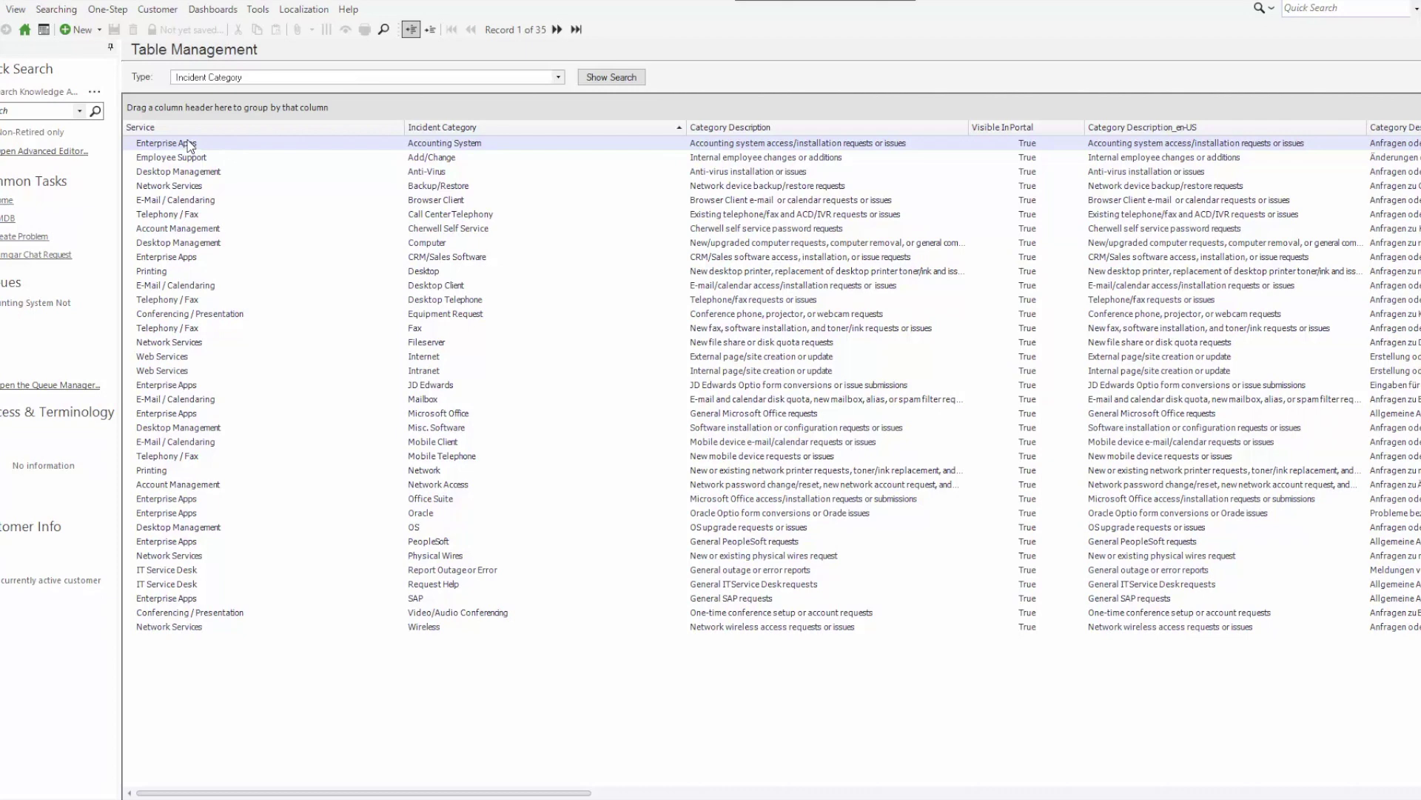
drag(188, 126, 193, 109)
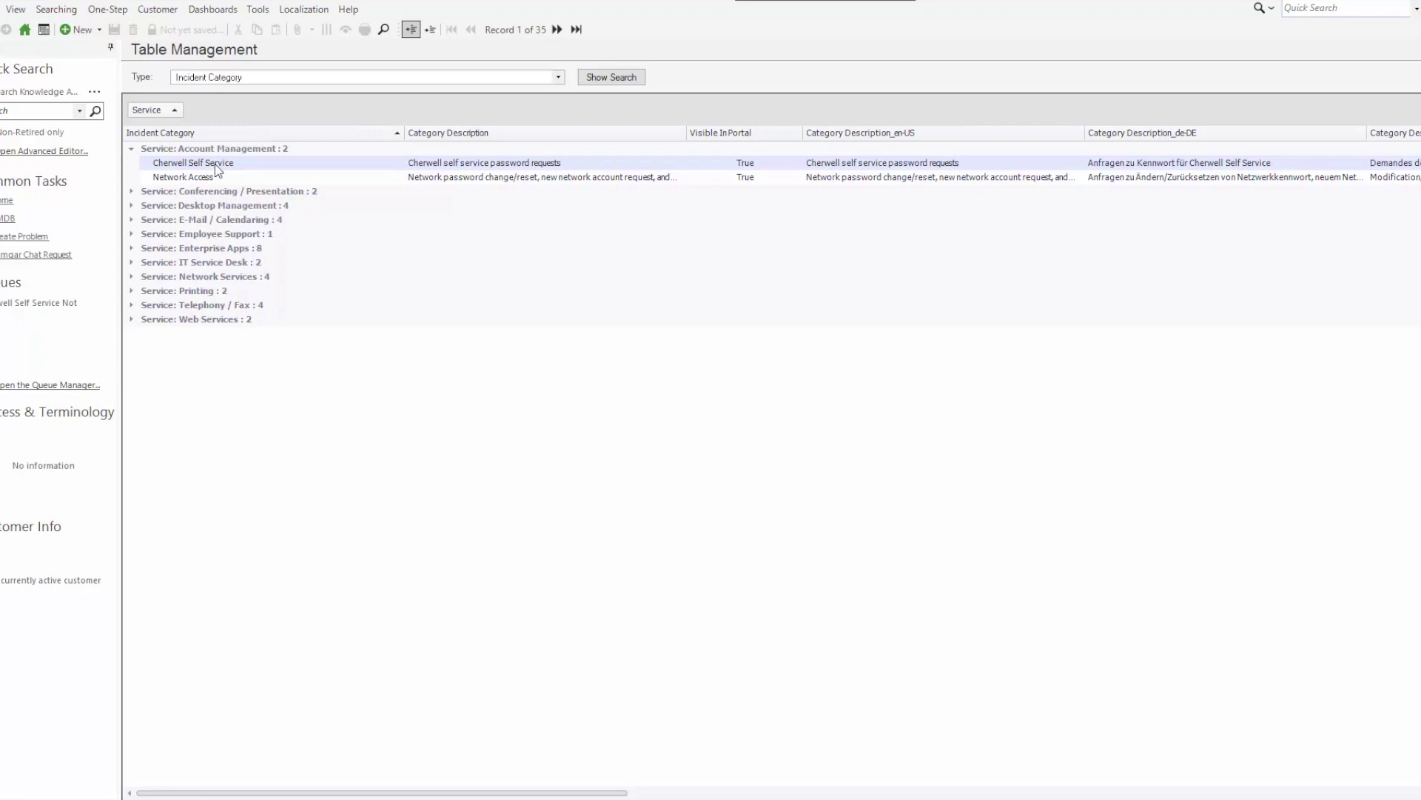
double_click(214, 163)
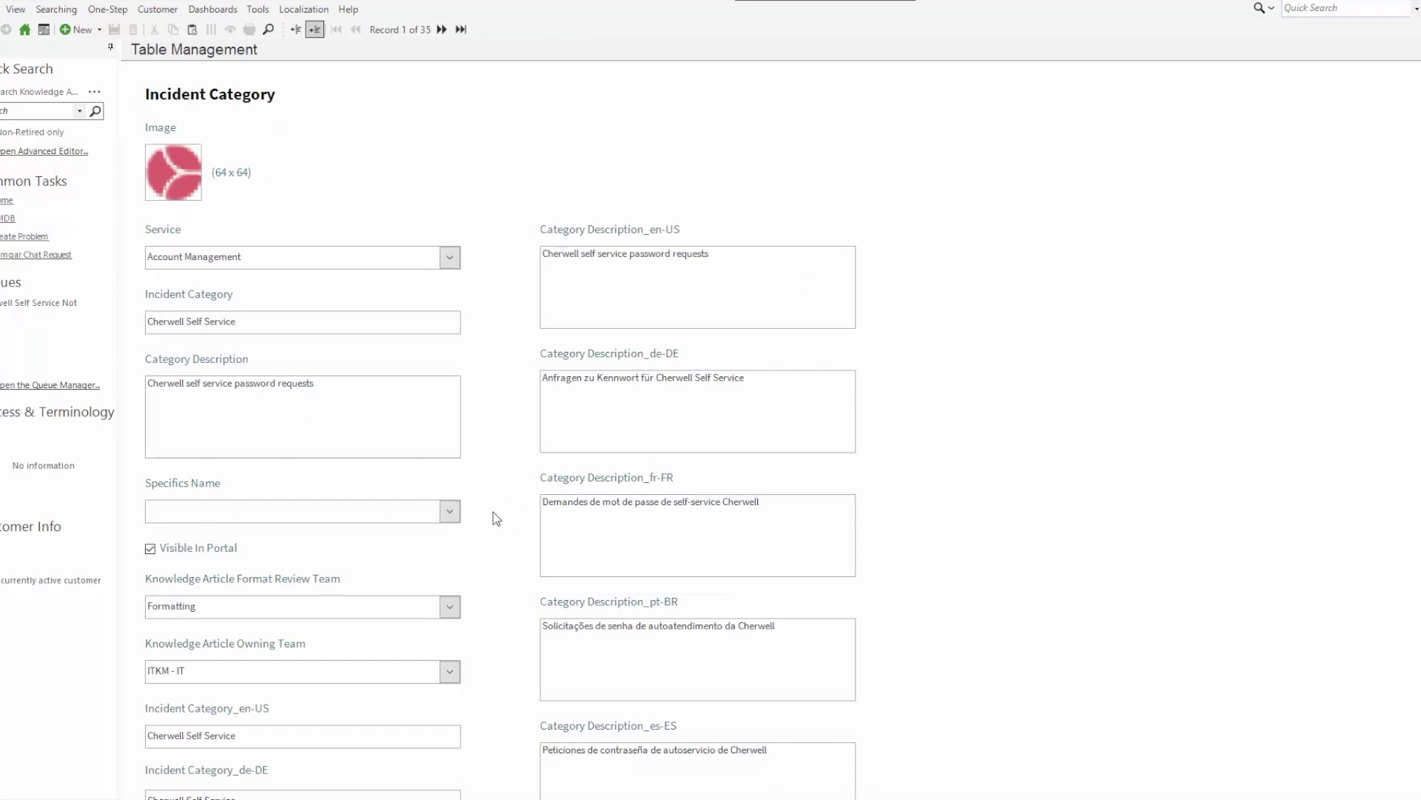
Review the Format Review Team options and keep Formatting as the format review team
scroll(496, 524, down, 2)
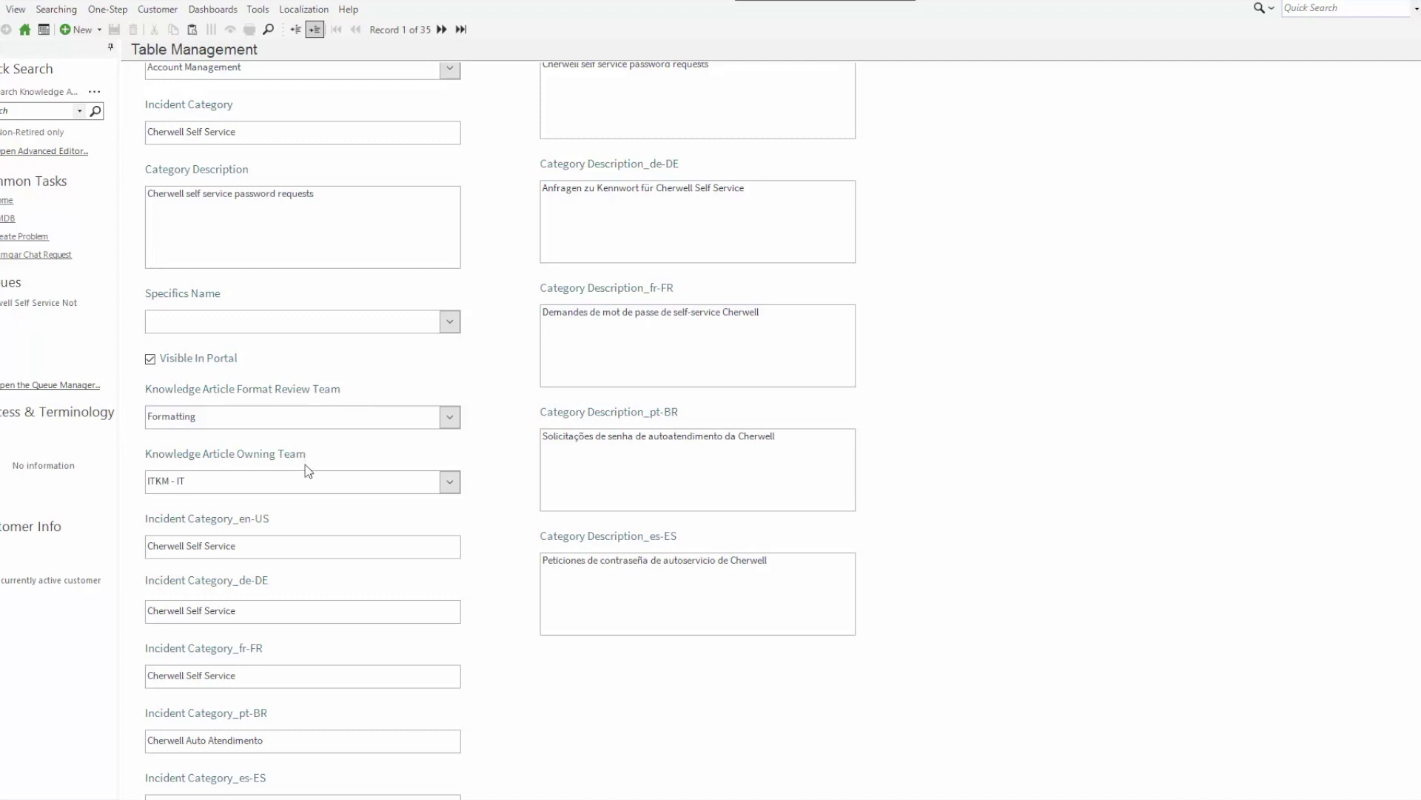
scroll(282, 470, up, 3)
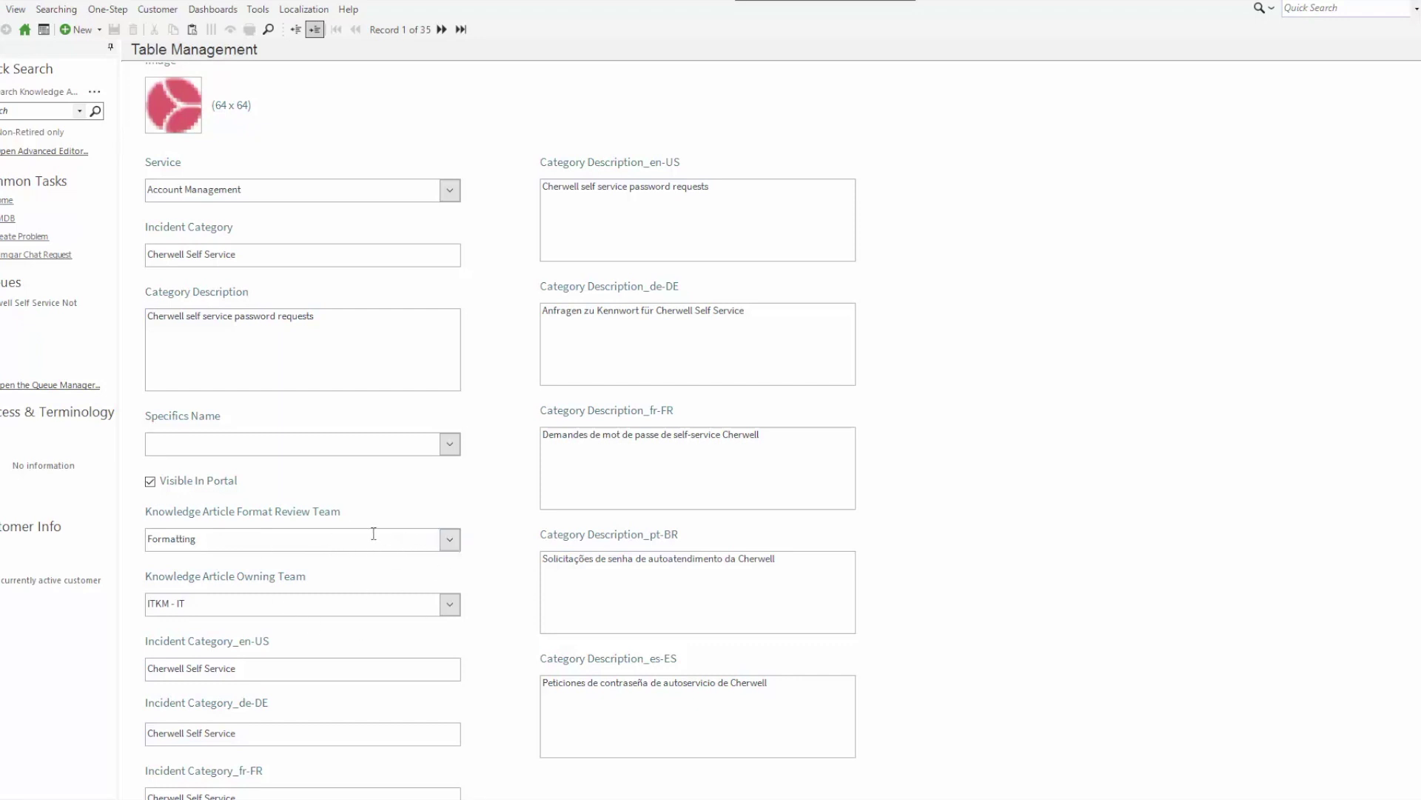
click(450, 540)
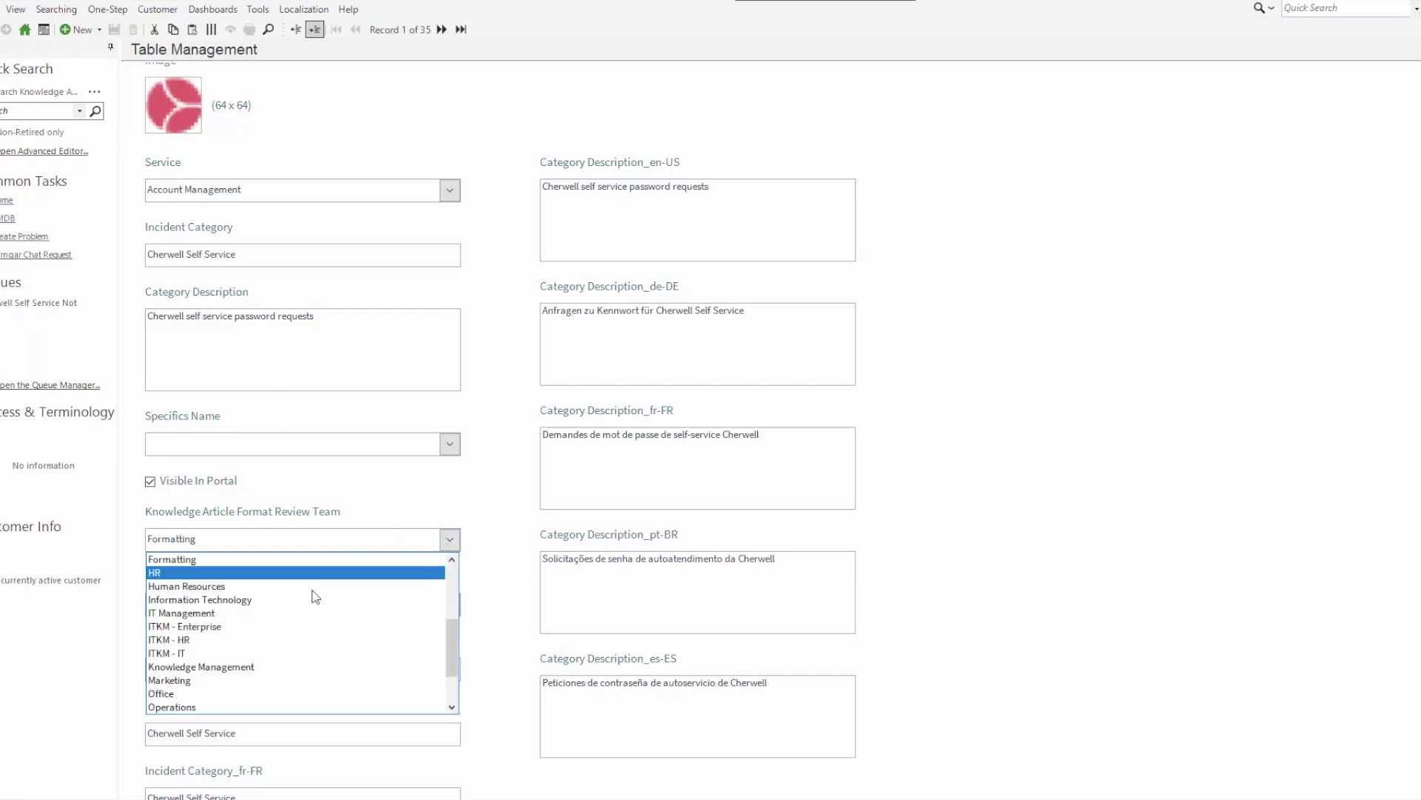
scroll(320, 657, up, 4)
scroll(320, 655, down, 6)
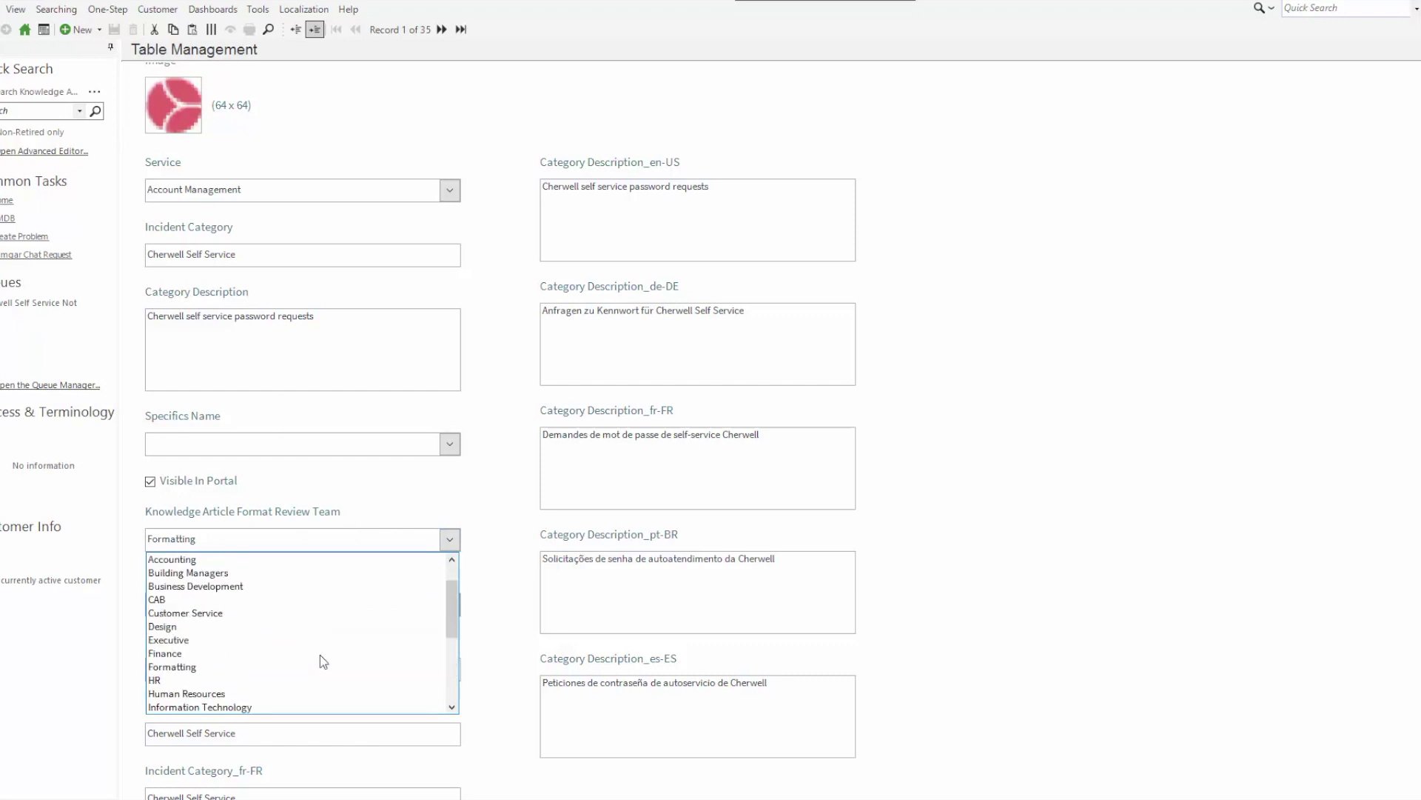
scroll(320, 654, up, 1)
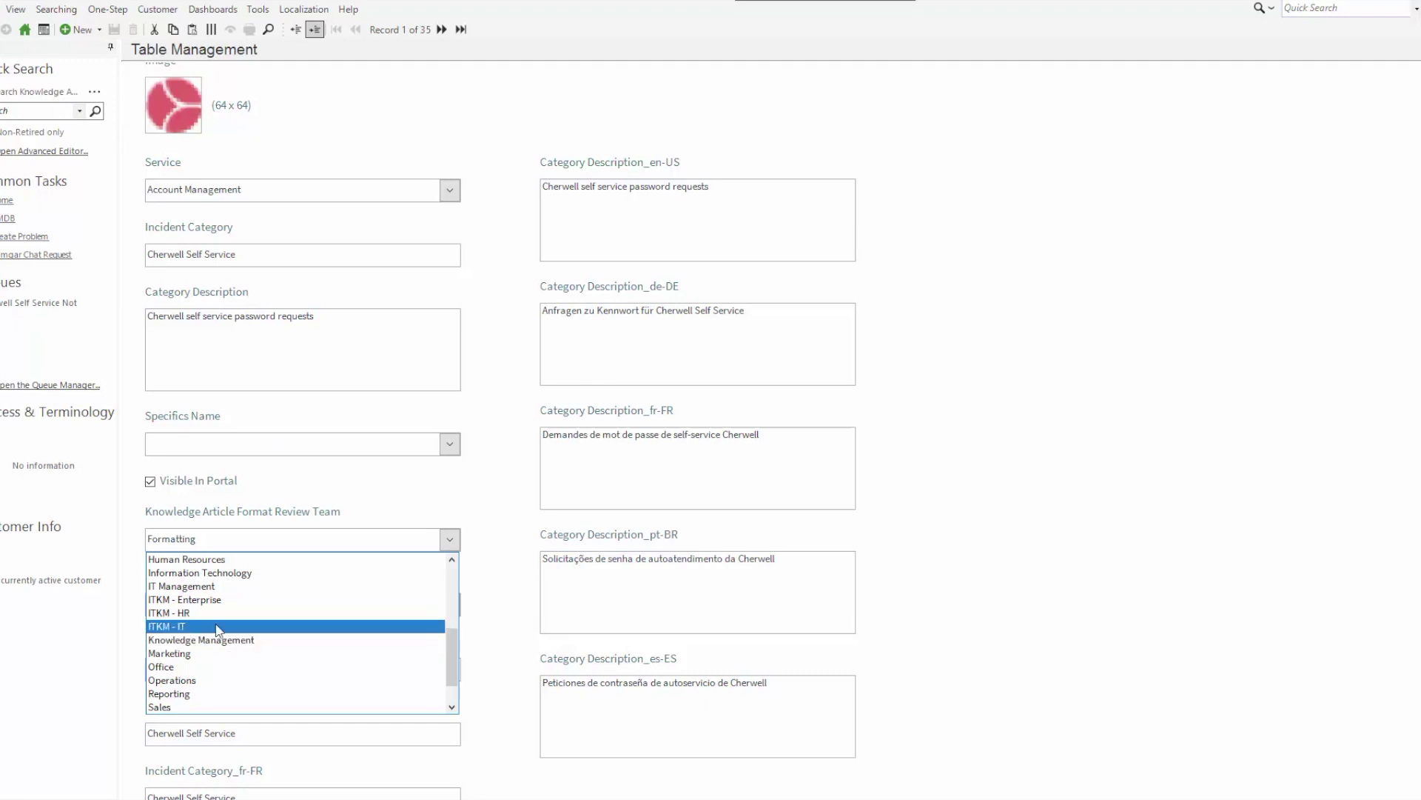
click(506, 599)
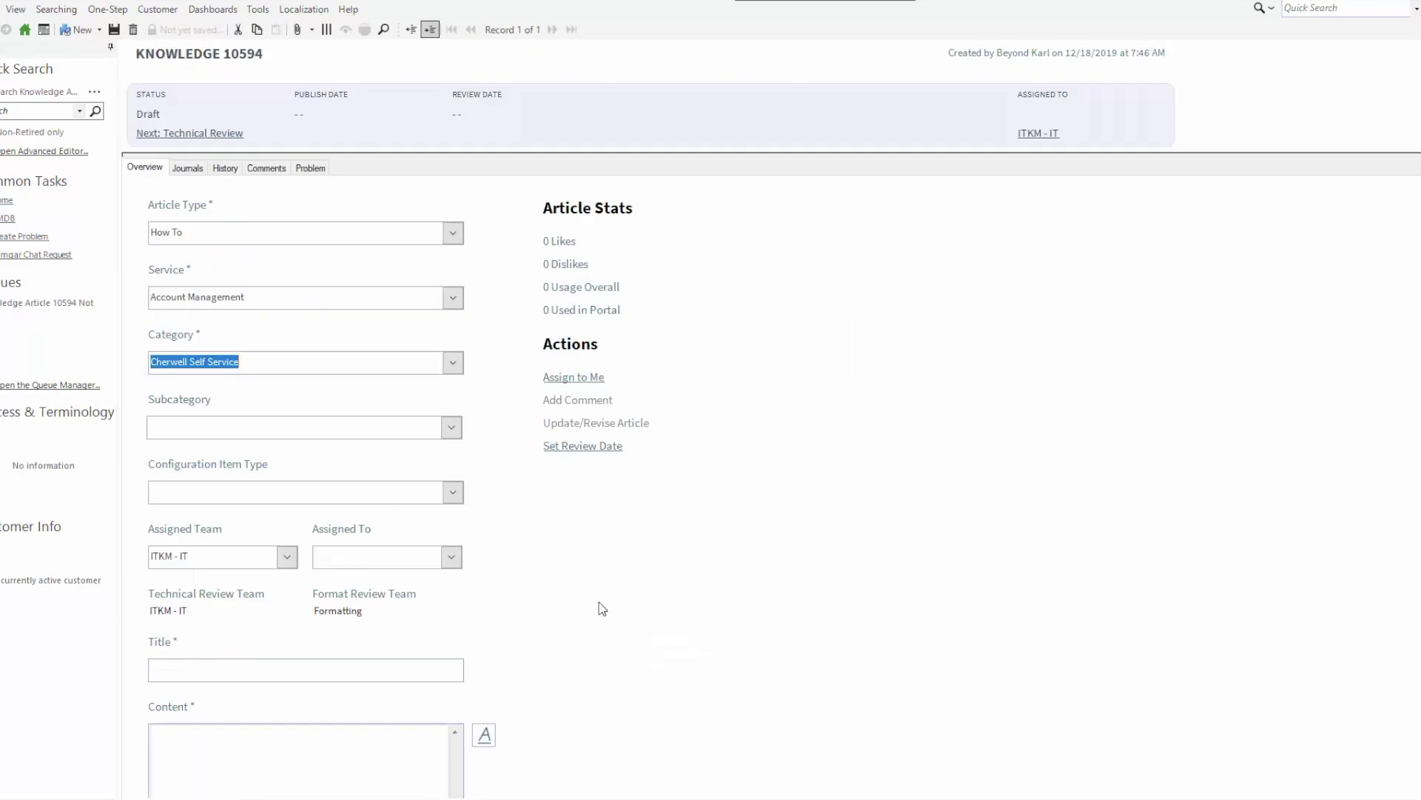
Enter 'Test' as both the title and content of Knowledge 10594 and save it
scroll(542, 602, down, 3)
click(185, 479)
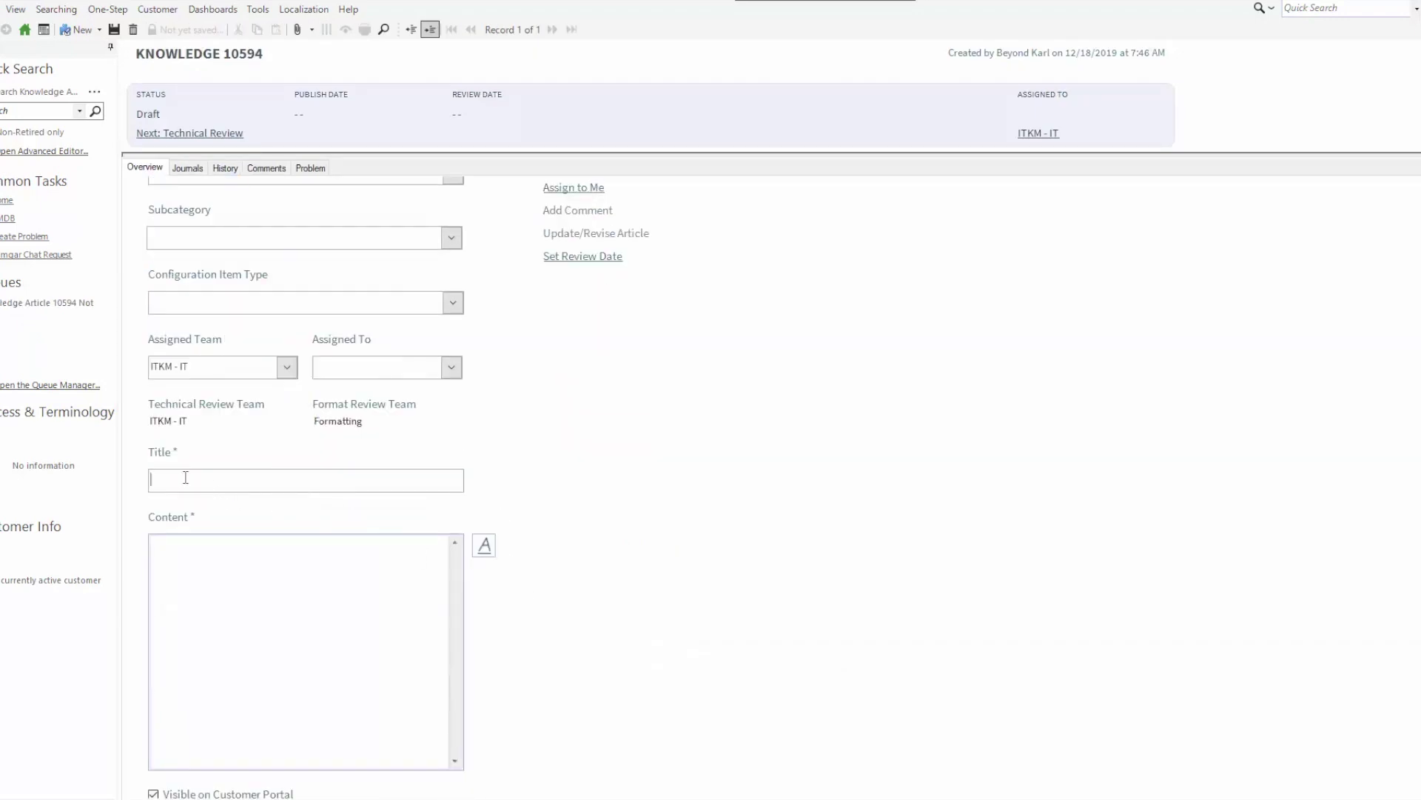
text(Test)
click(278, 557)
text(Test)
scroll(528, 470, down, 4)
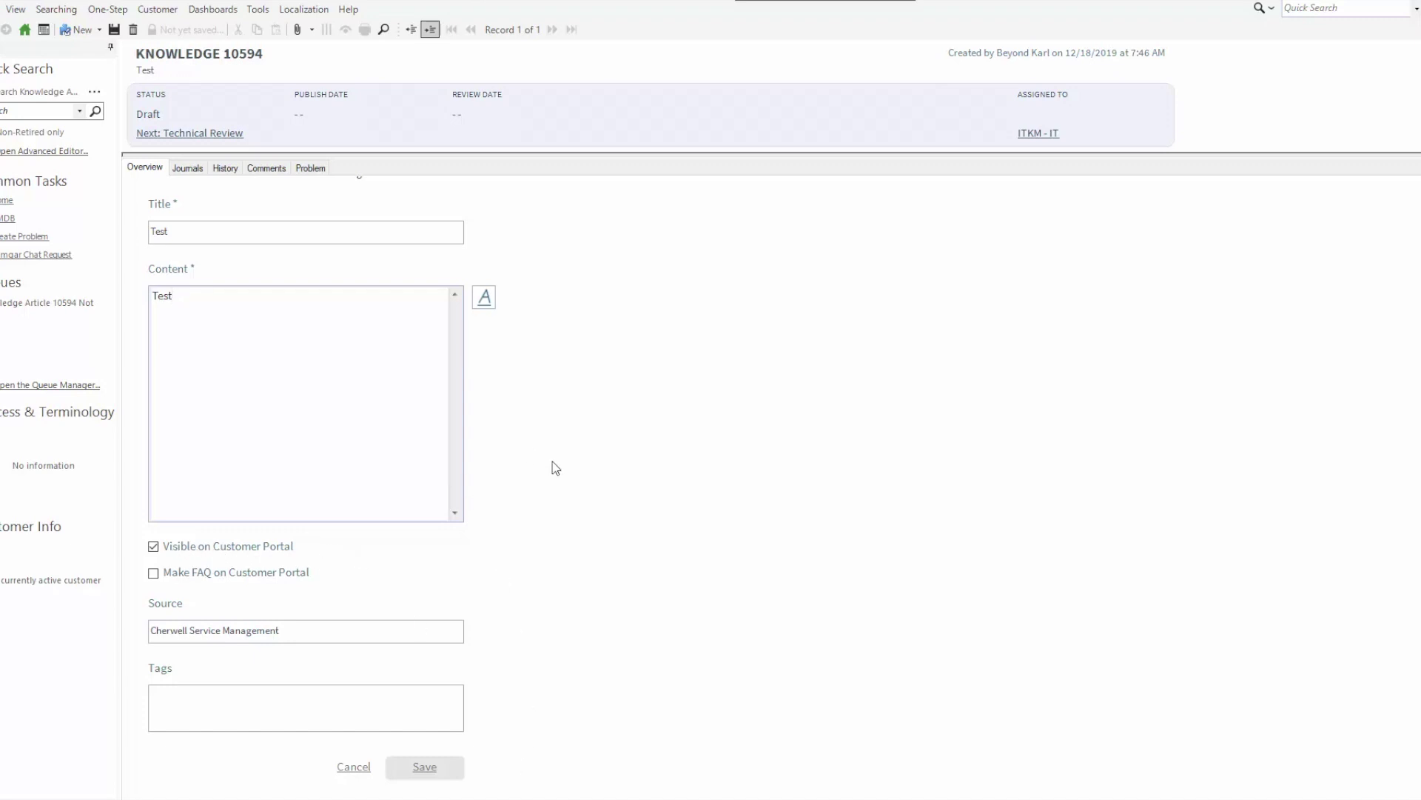
scroll(538, 375, up, 5)
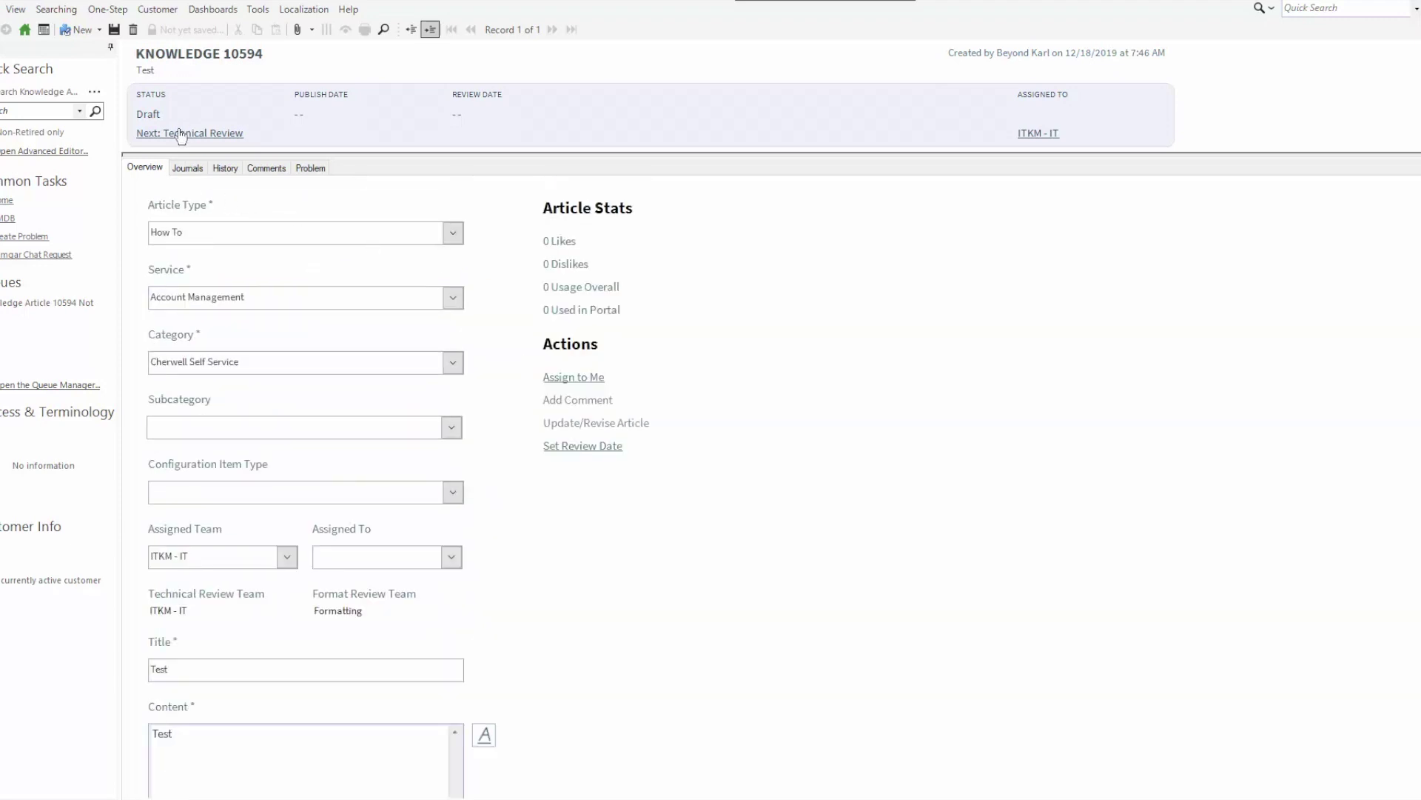
click(114, 29)
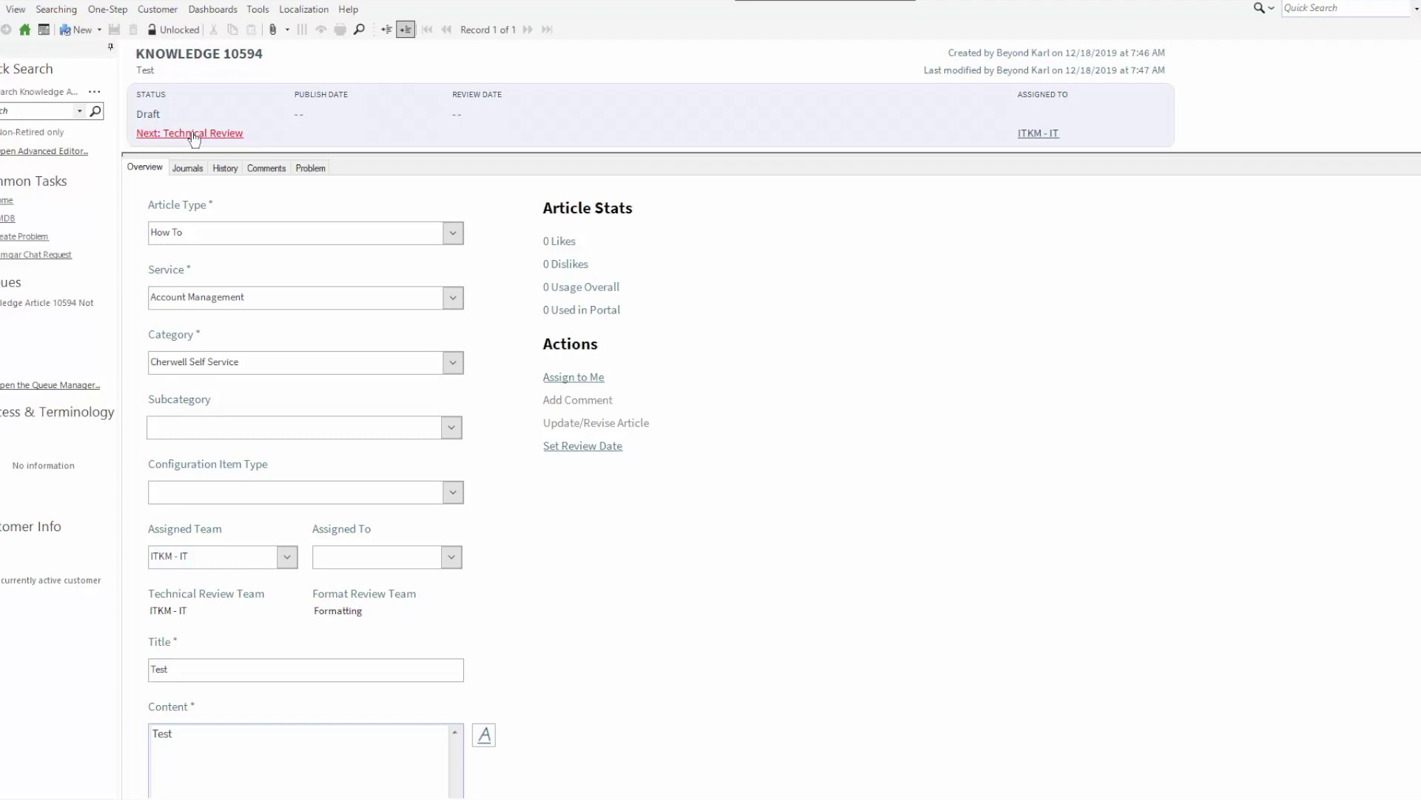
Move article Test into Technical Review, then try to mark the technical review complete
click(194, 139)
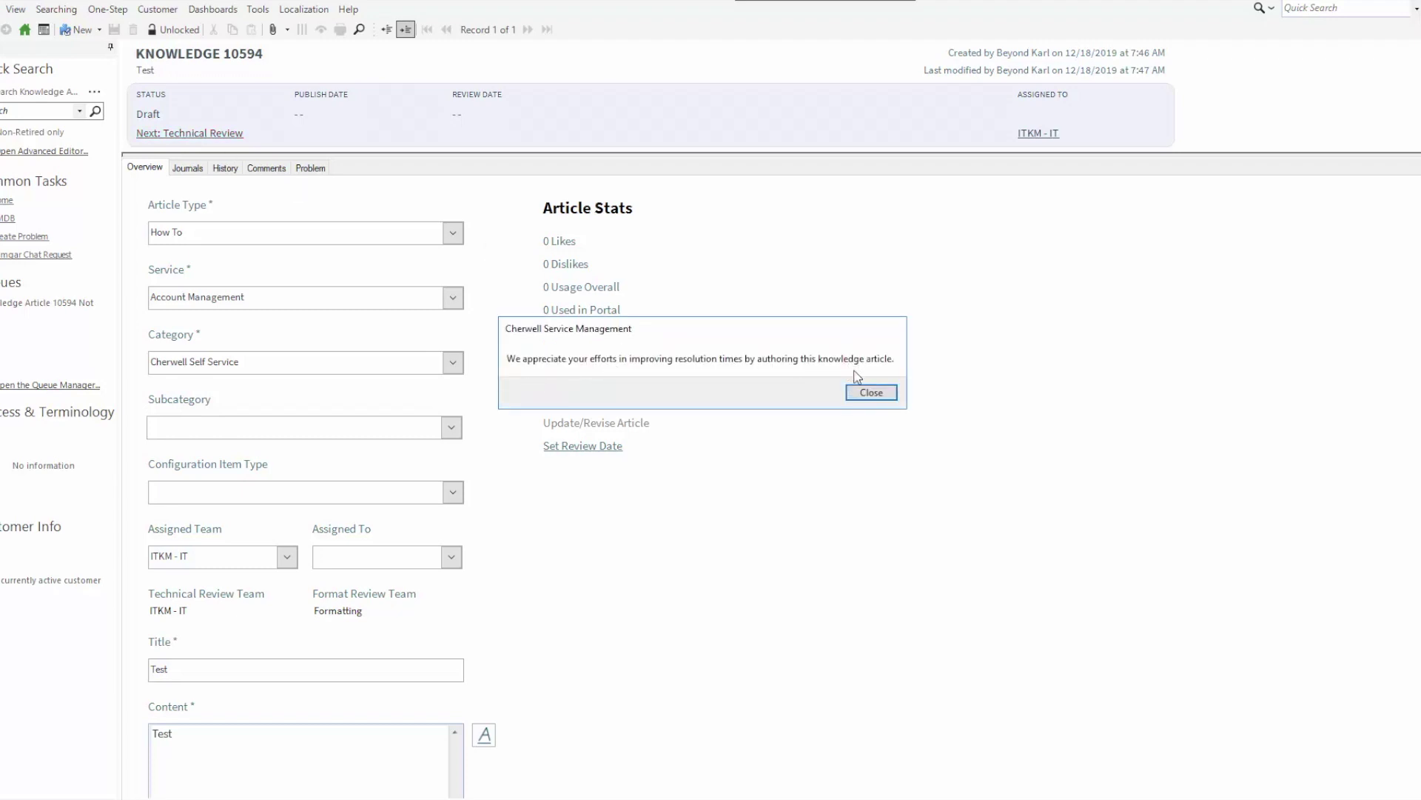
click(868, 392)
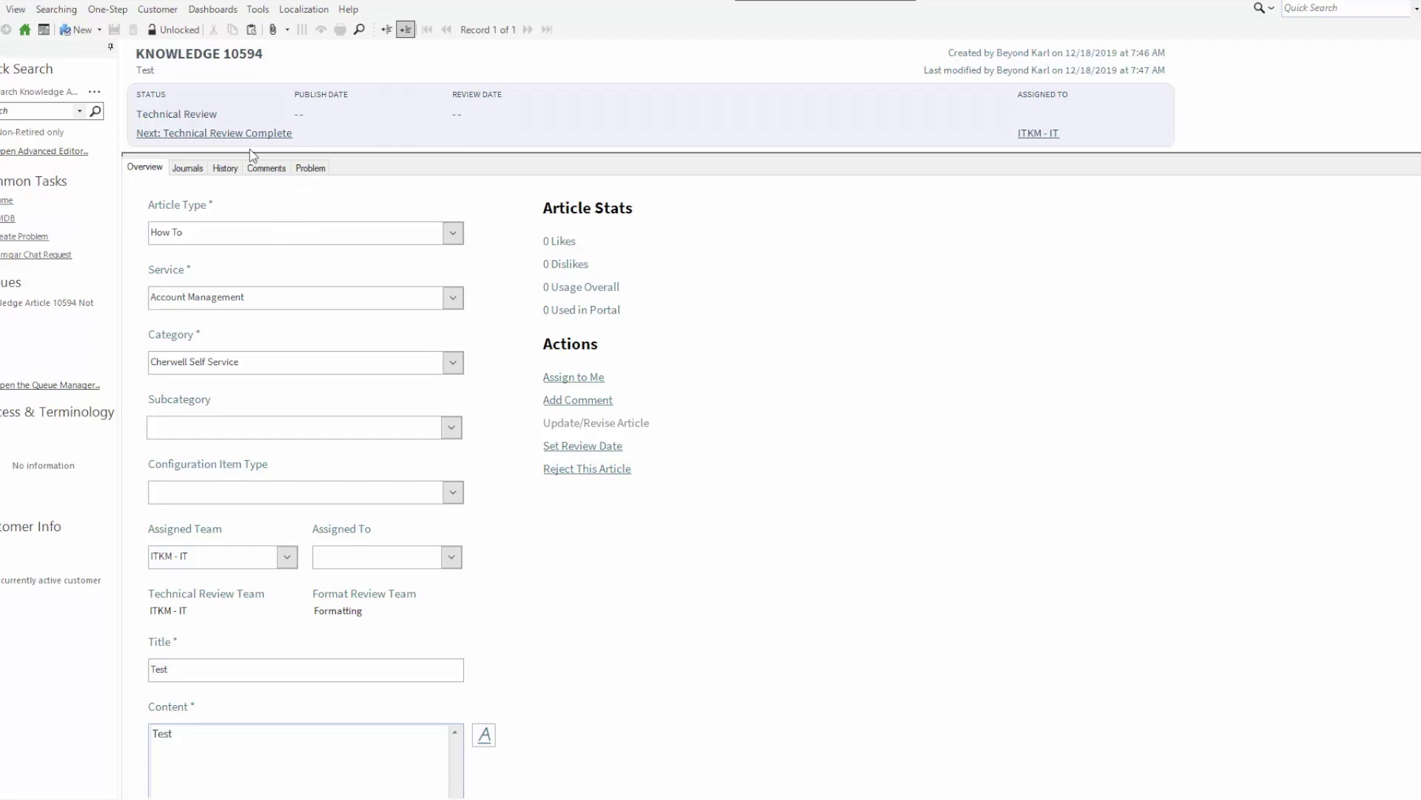
click(195, 136)
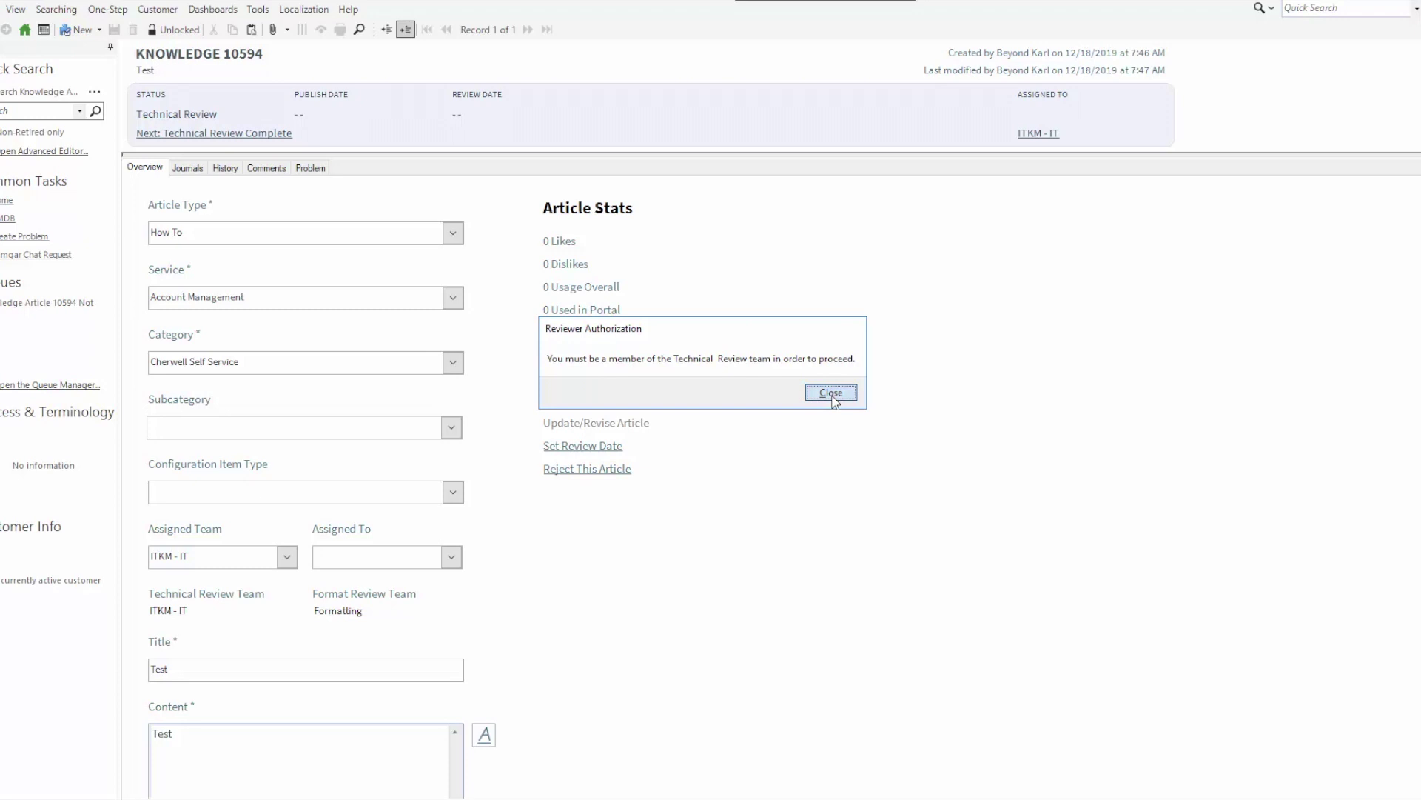
Add the knowledge author's account to the ITKM - IT team, save, and close Users
click(831, 394)
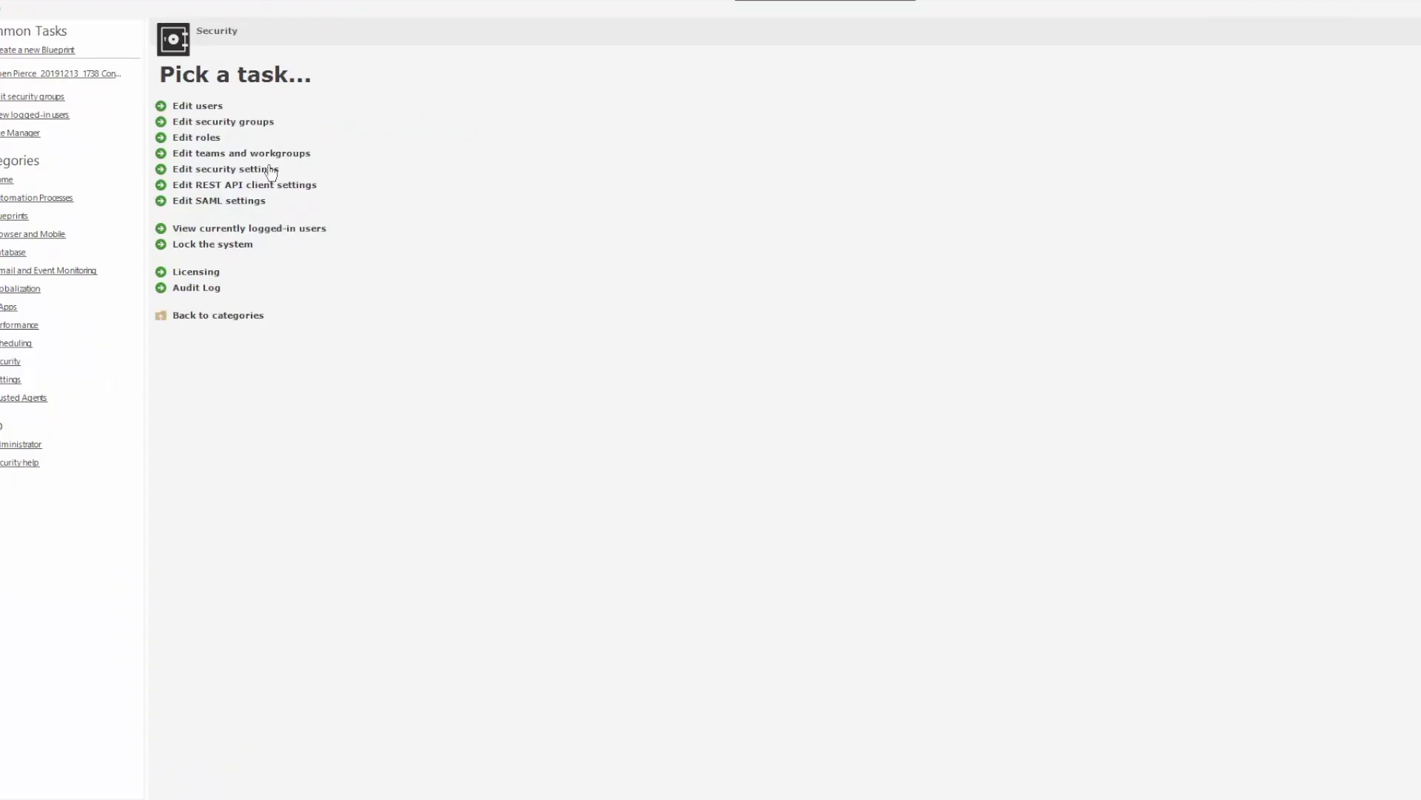
click(197, 106)
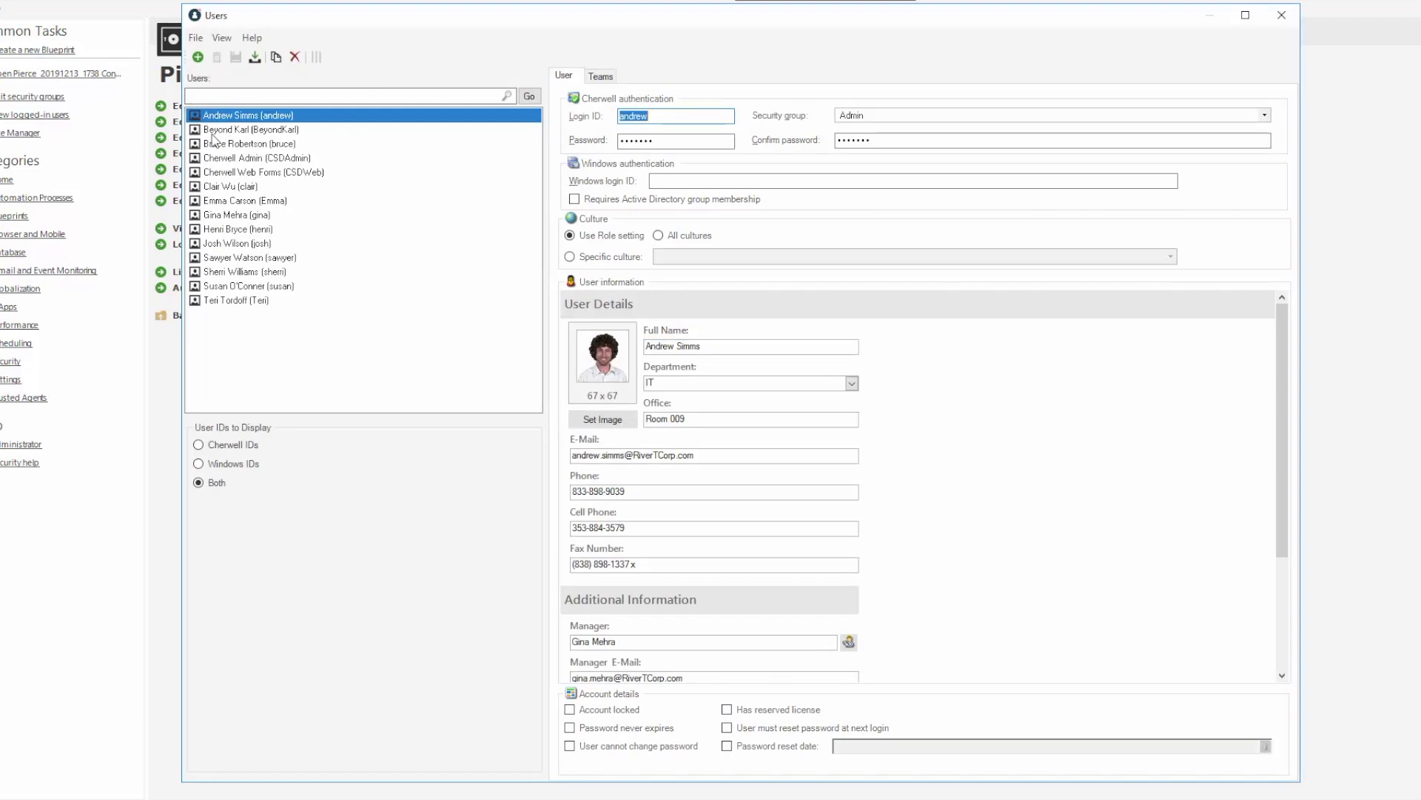
click(439, 128)
click(616, 77)
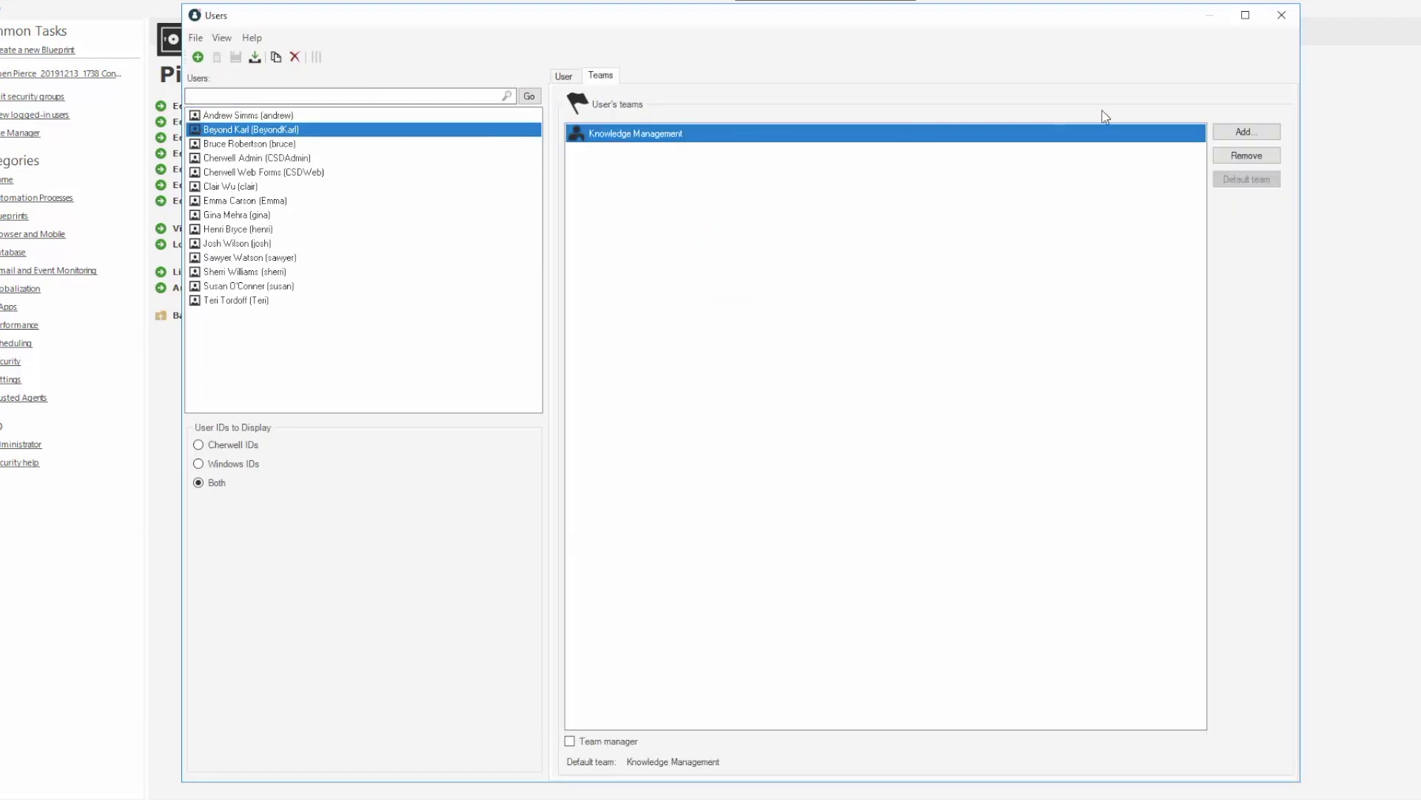
click(1247, 131)
scroll(751, 403, down, 5)
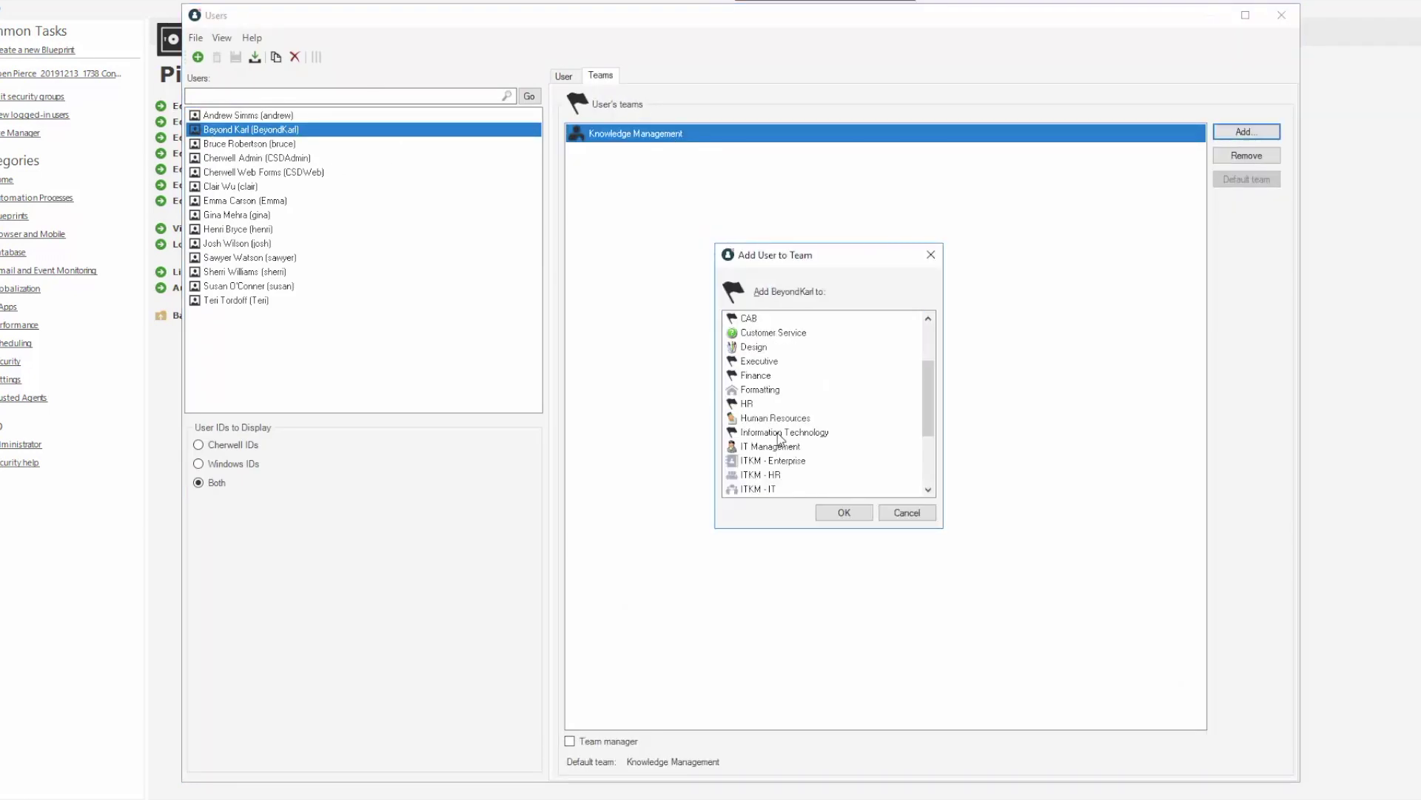
click(751, 404)
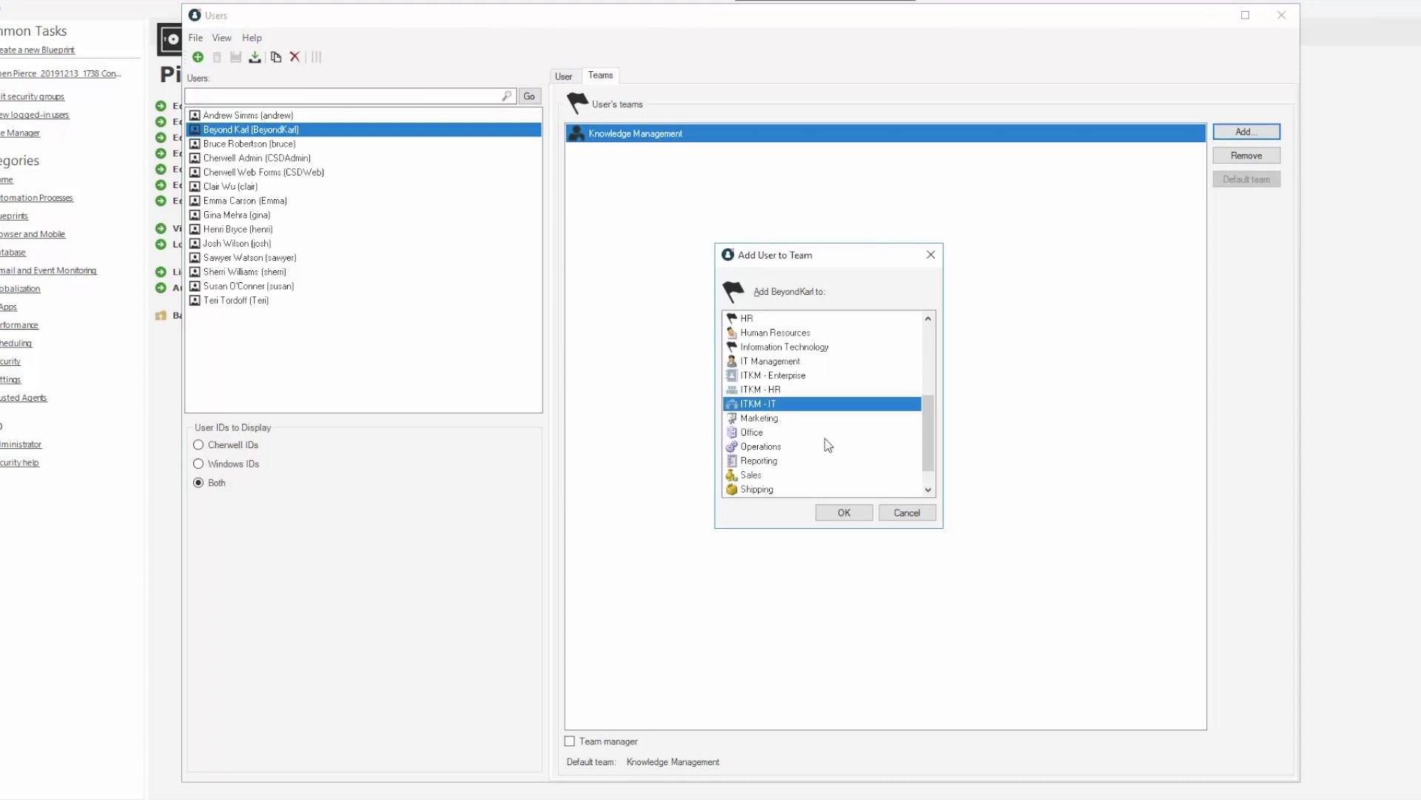
click(845, 513)
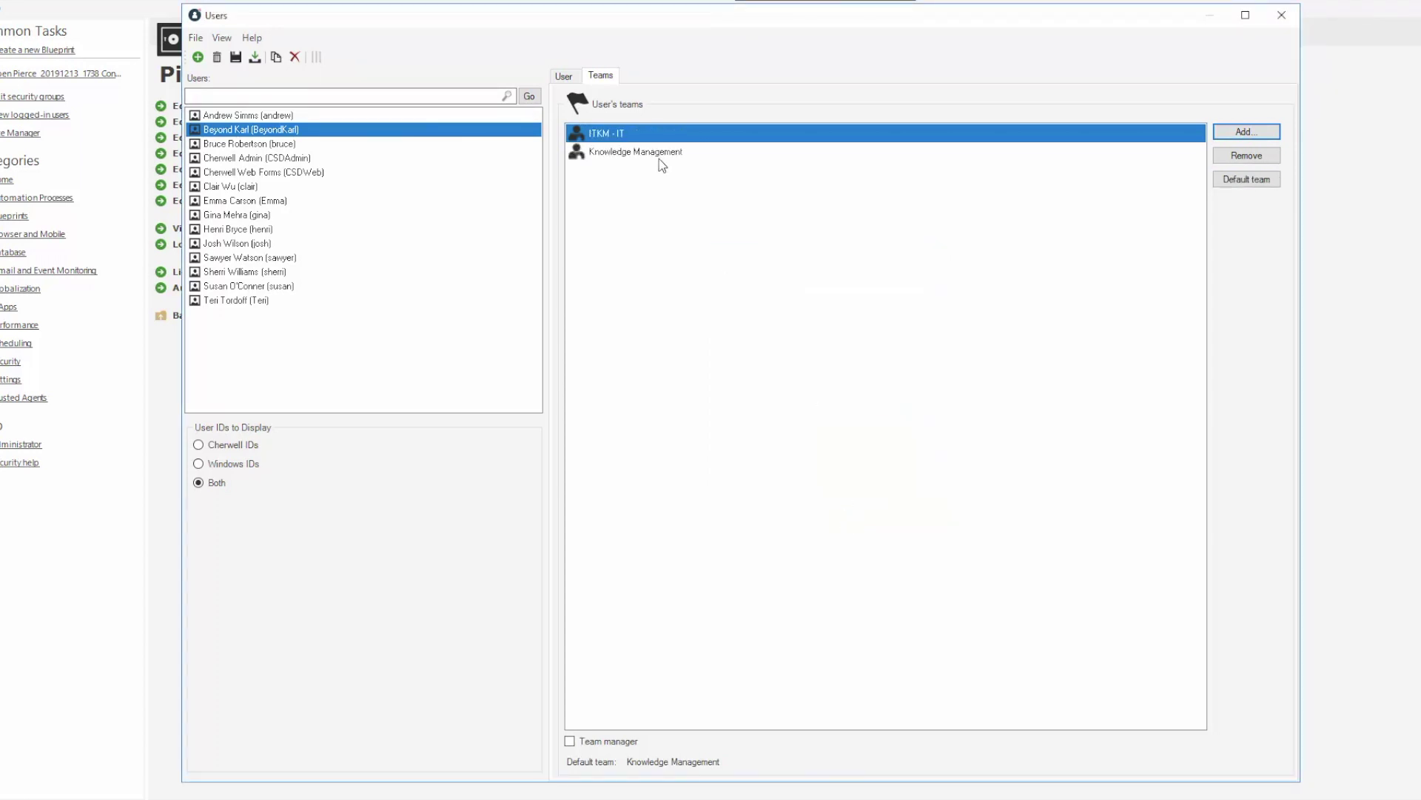
click(236, 57)
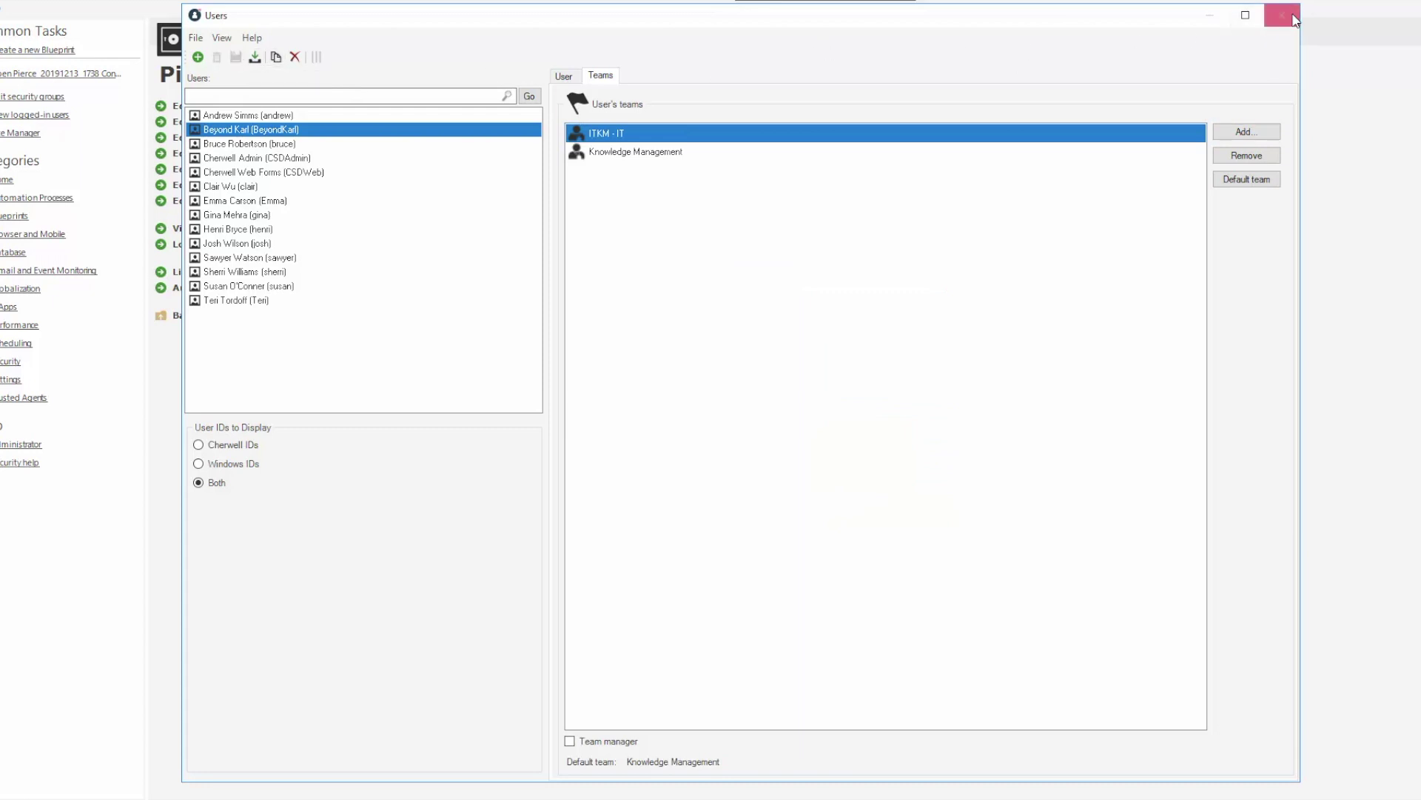
click(1282, 15)
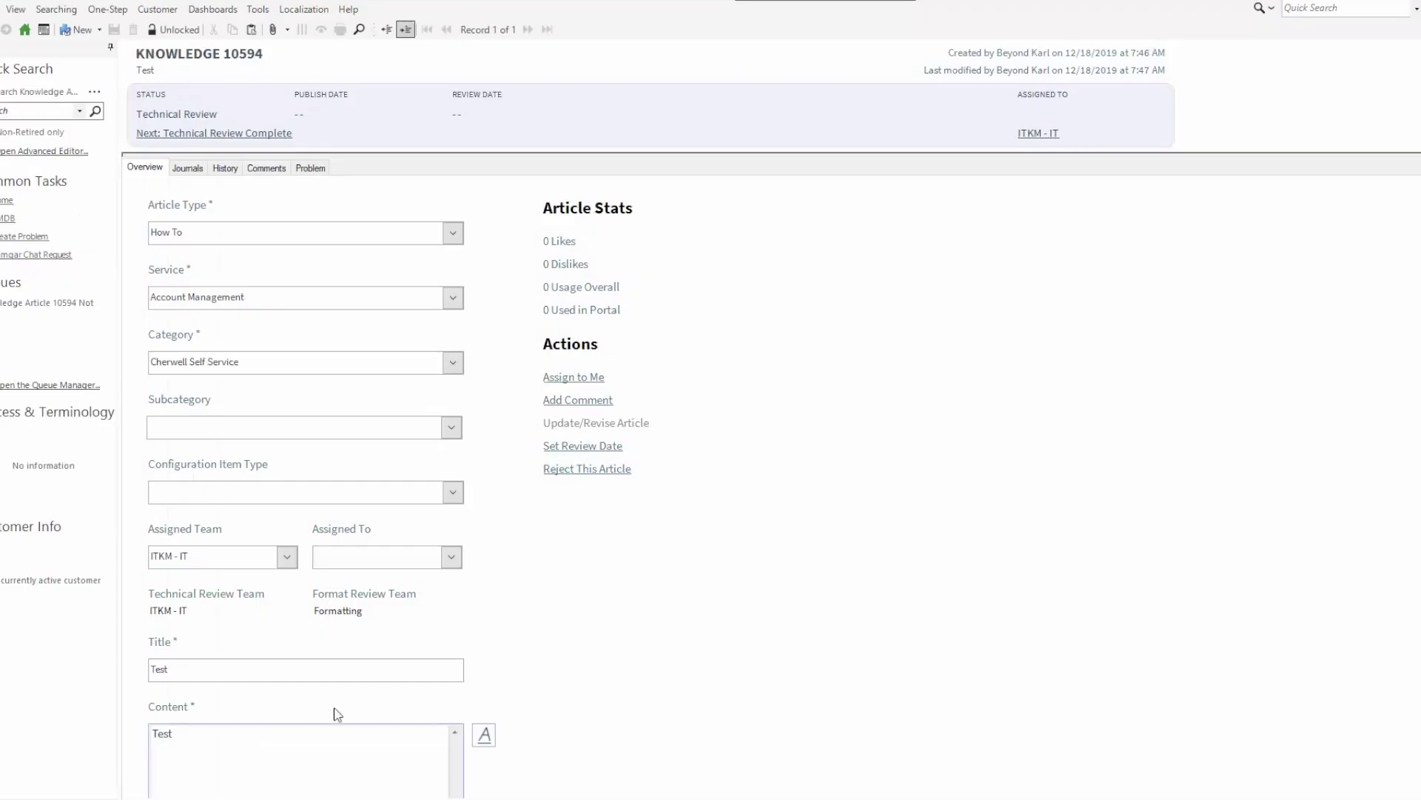
Log off and back in as IT Service Desk Manager, then list knowledge articles
key(alt+f)
key(Up)
key(Up)
key(Return)
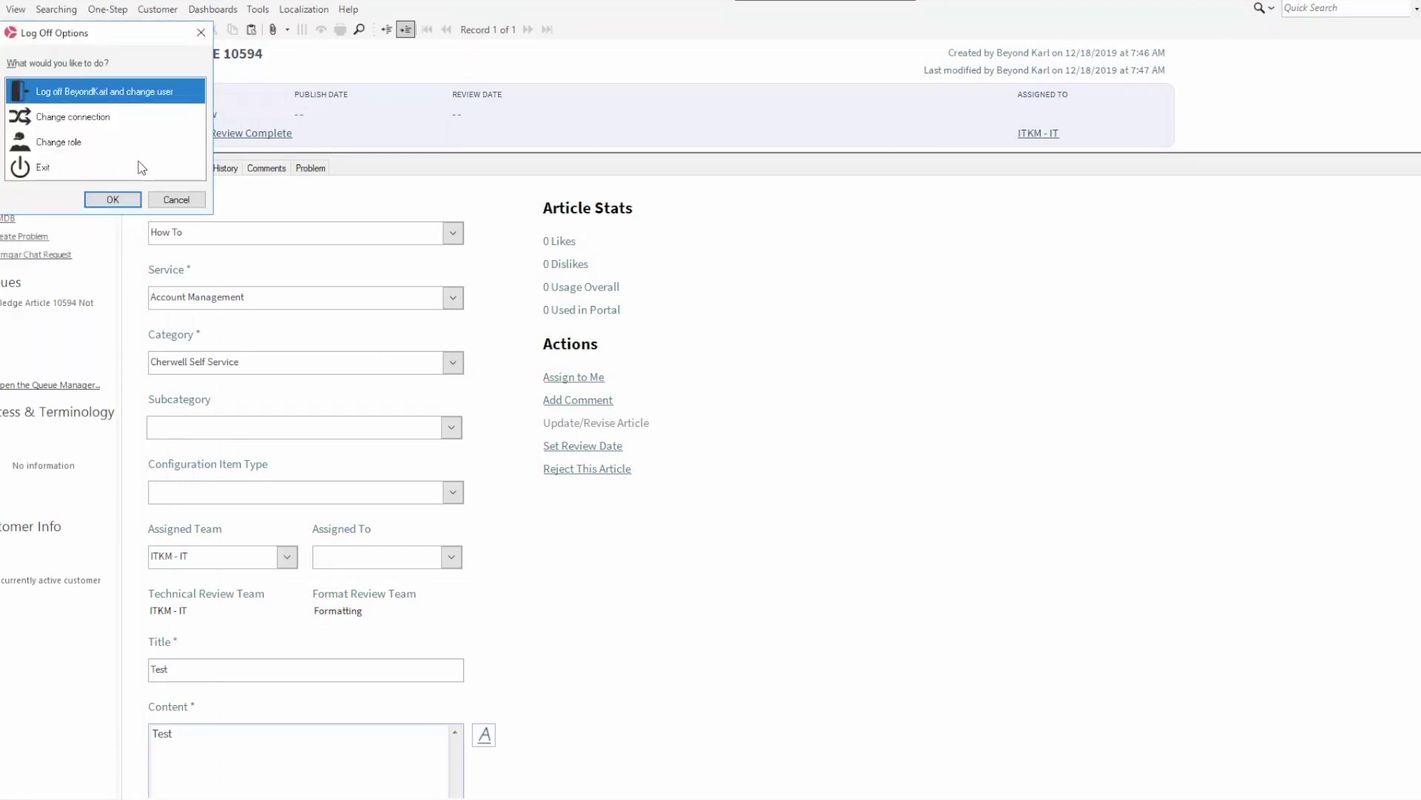
click(113, 200)
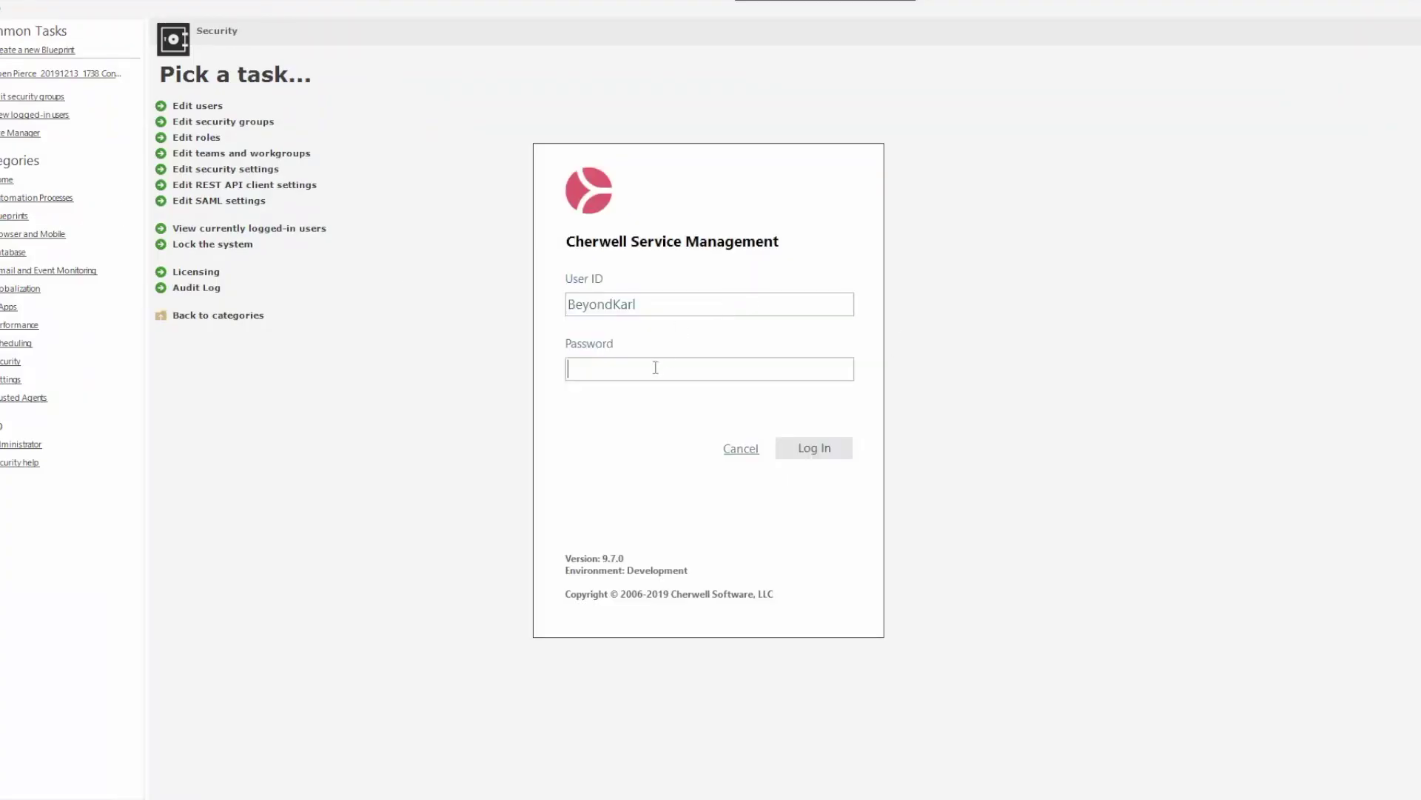
text(•••••••••)
key(Return)
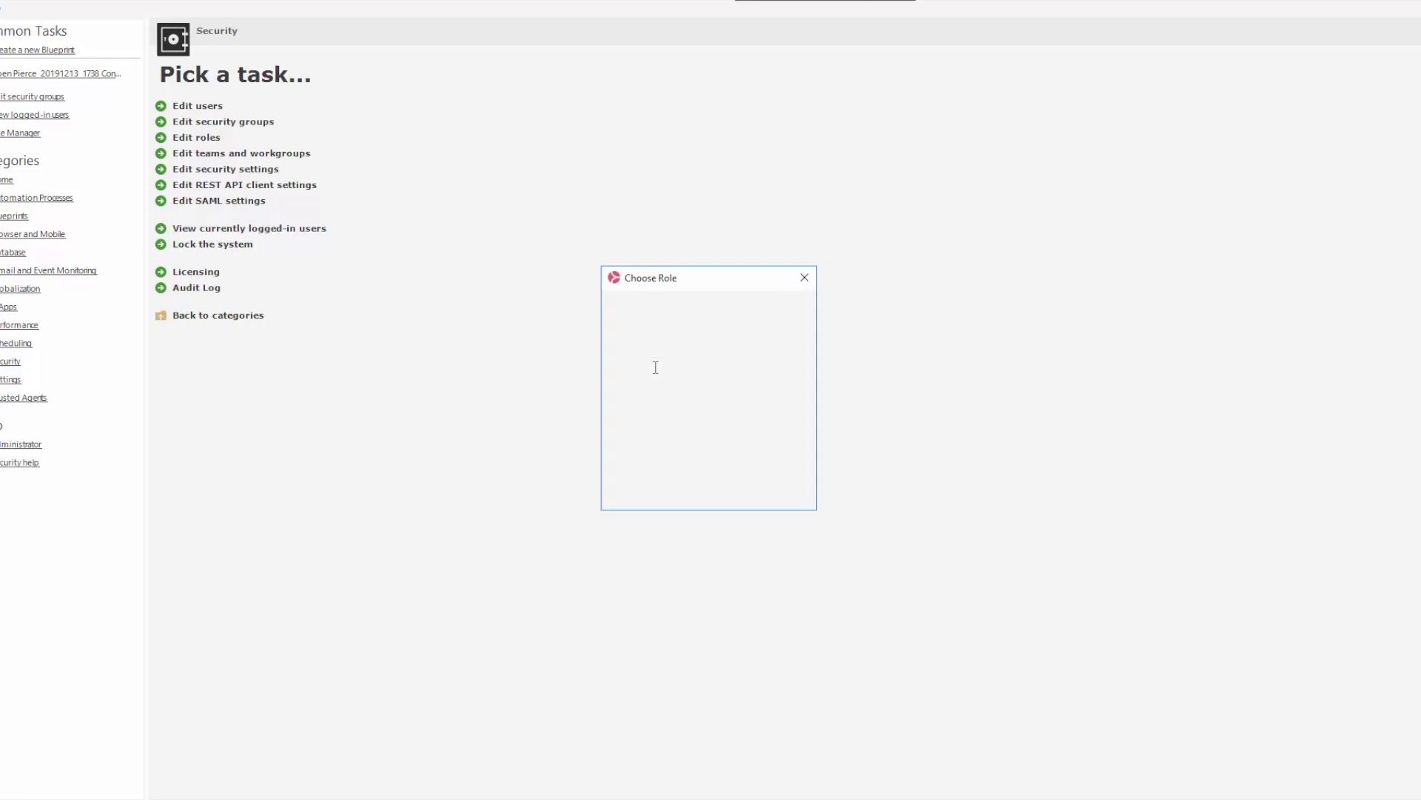
click(719, 495)
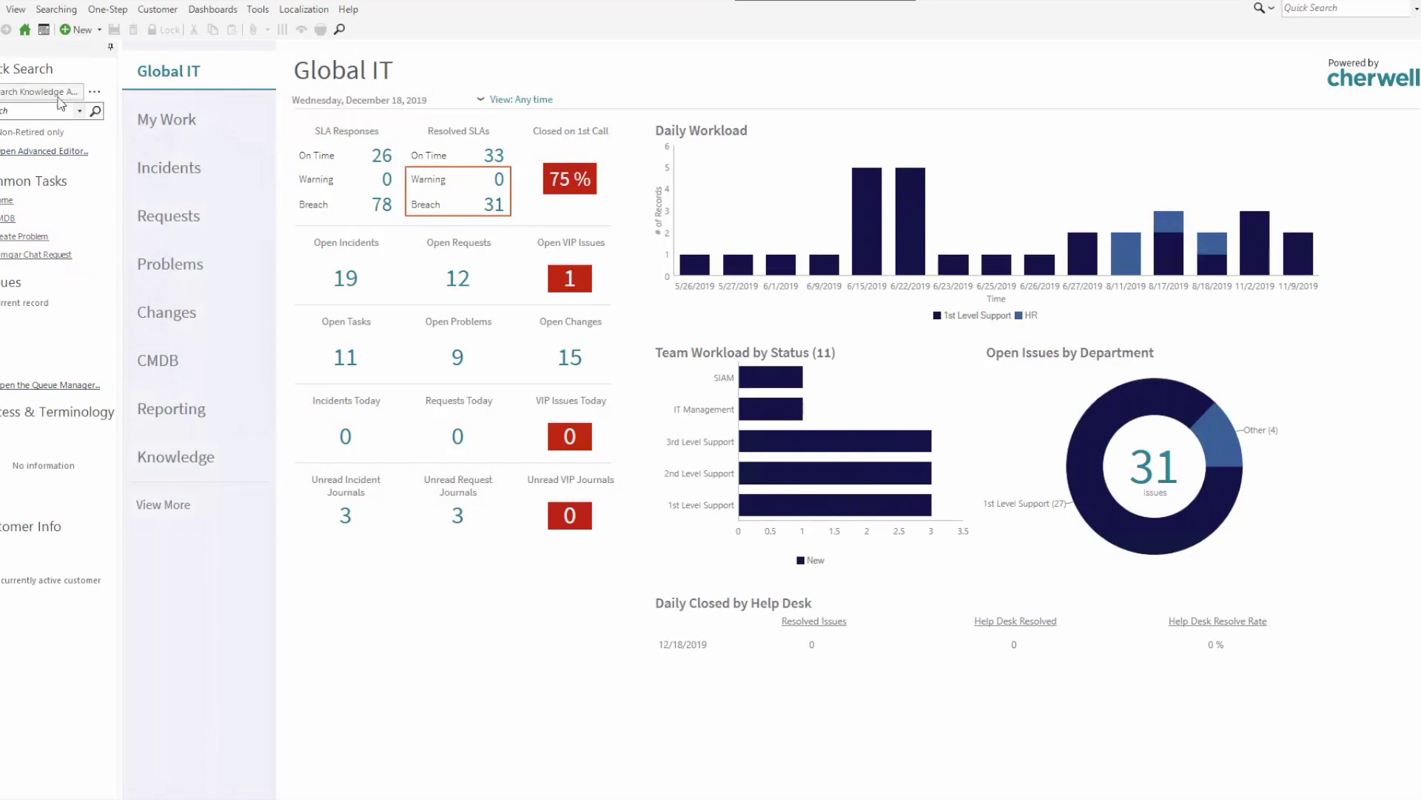
click(95, 111)
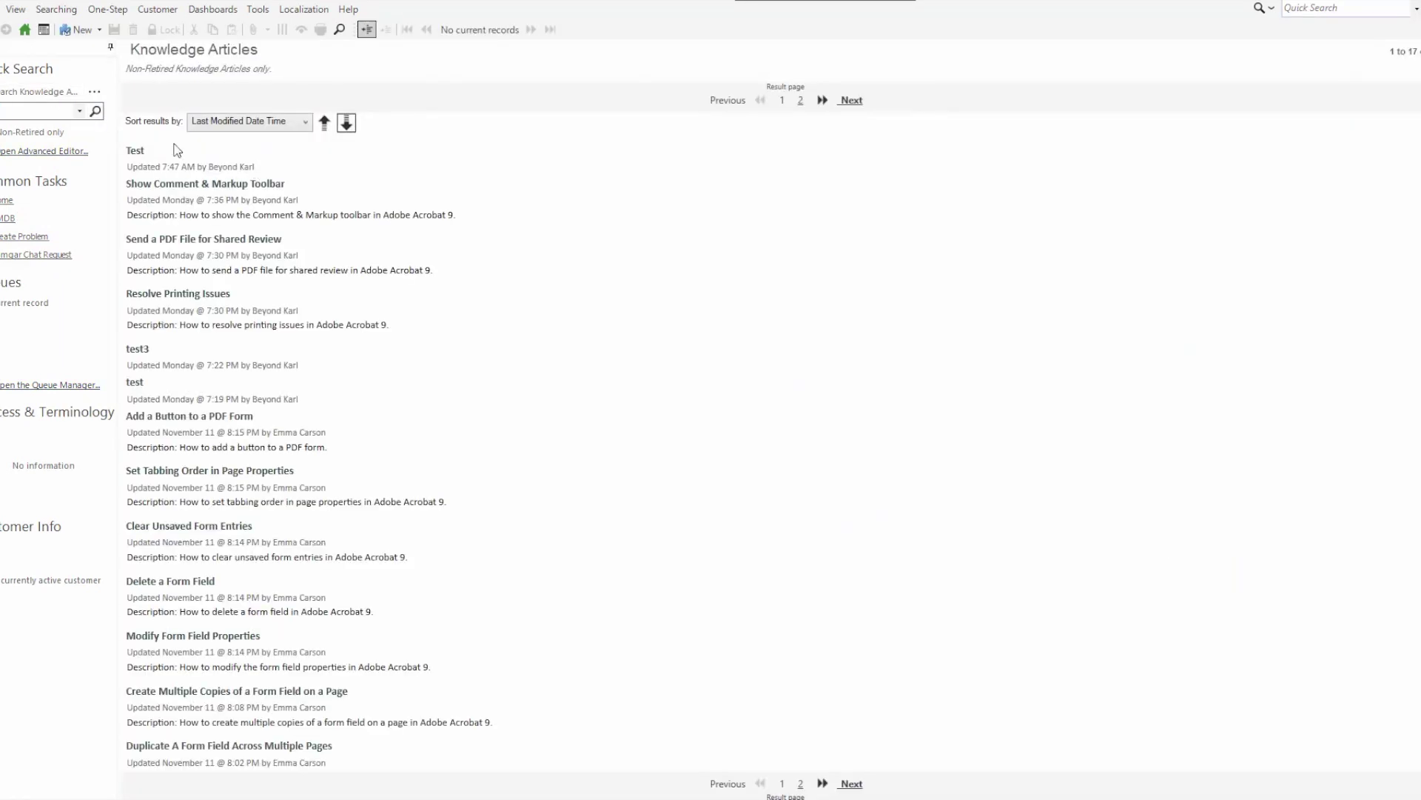
Open the Test article and complete its technical review, sending it to Format Review
click(138, 153)
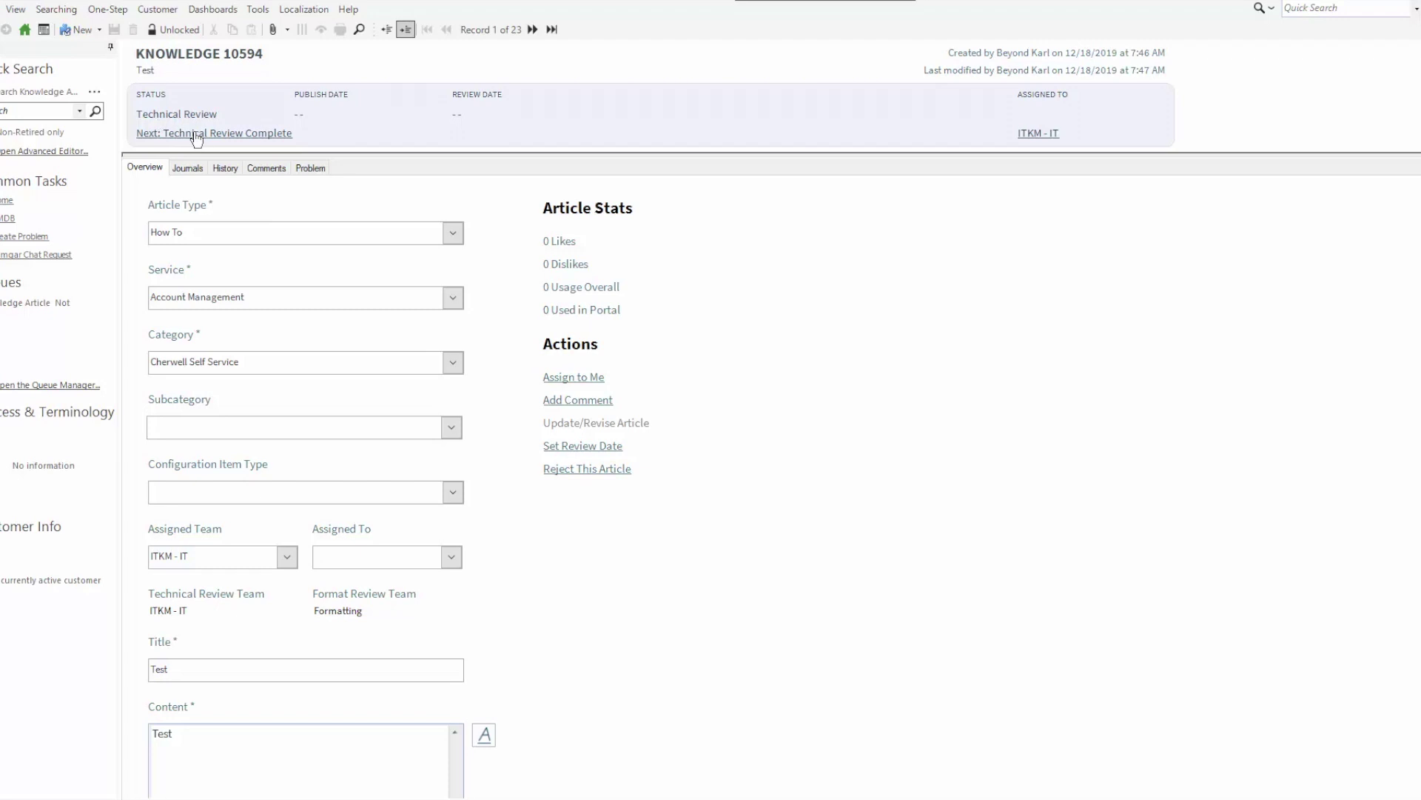
click(196, 139)
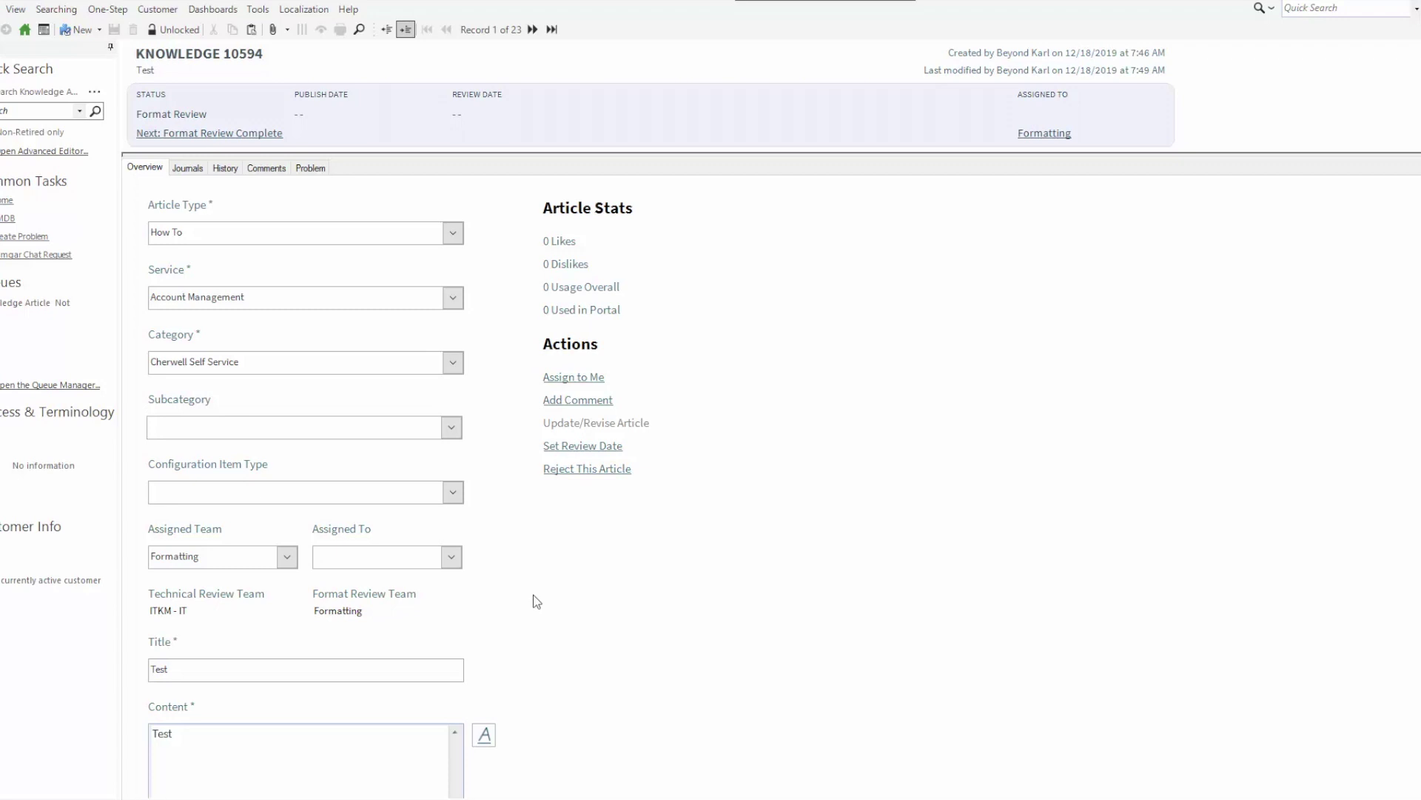
scroll(531, 610, down, 2)
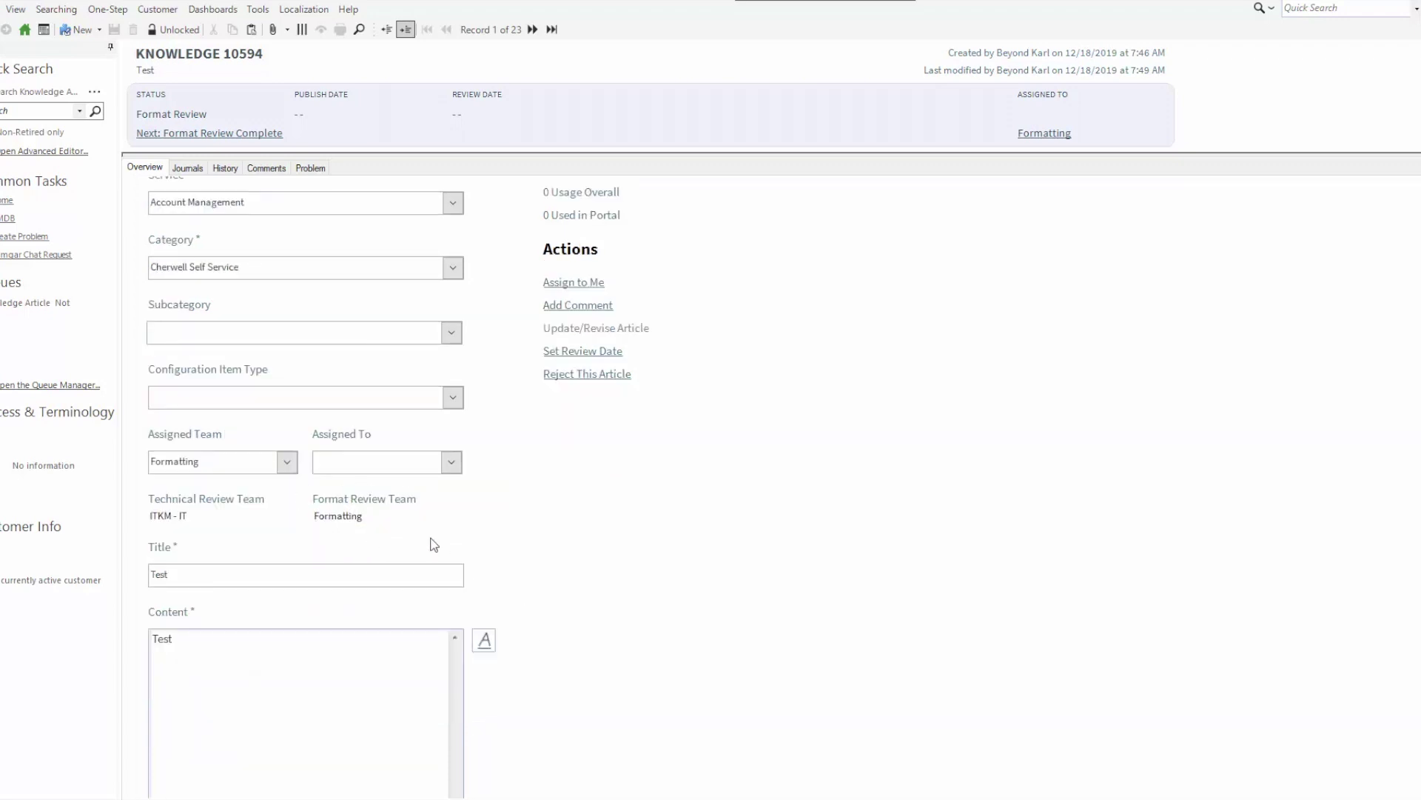
scroll(505, 598, down, 4)
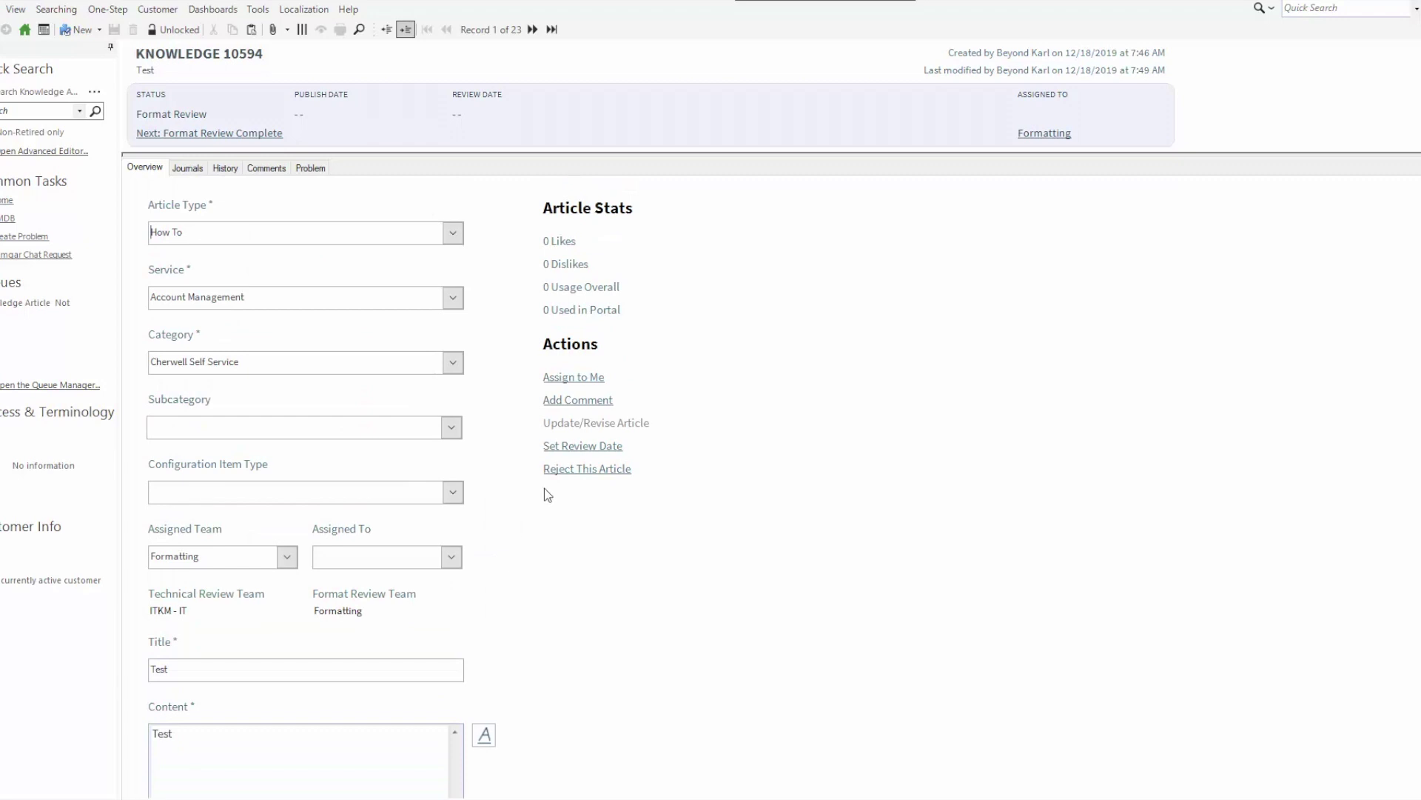
click(180, 135)
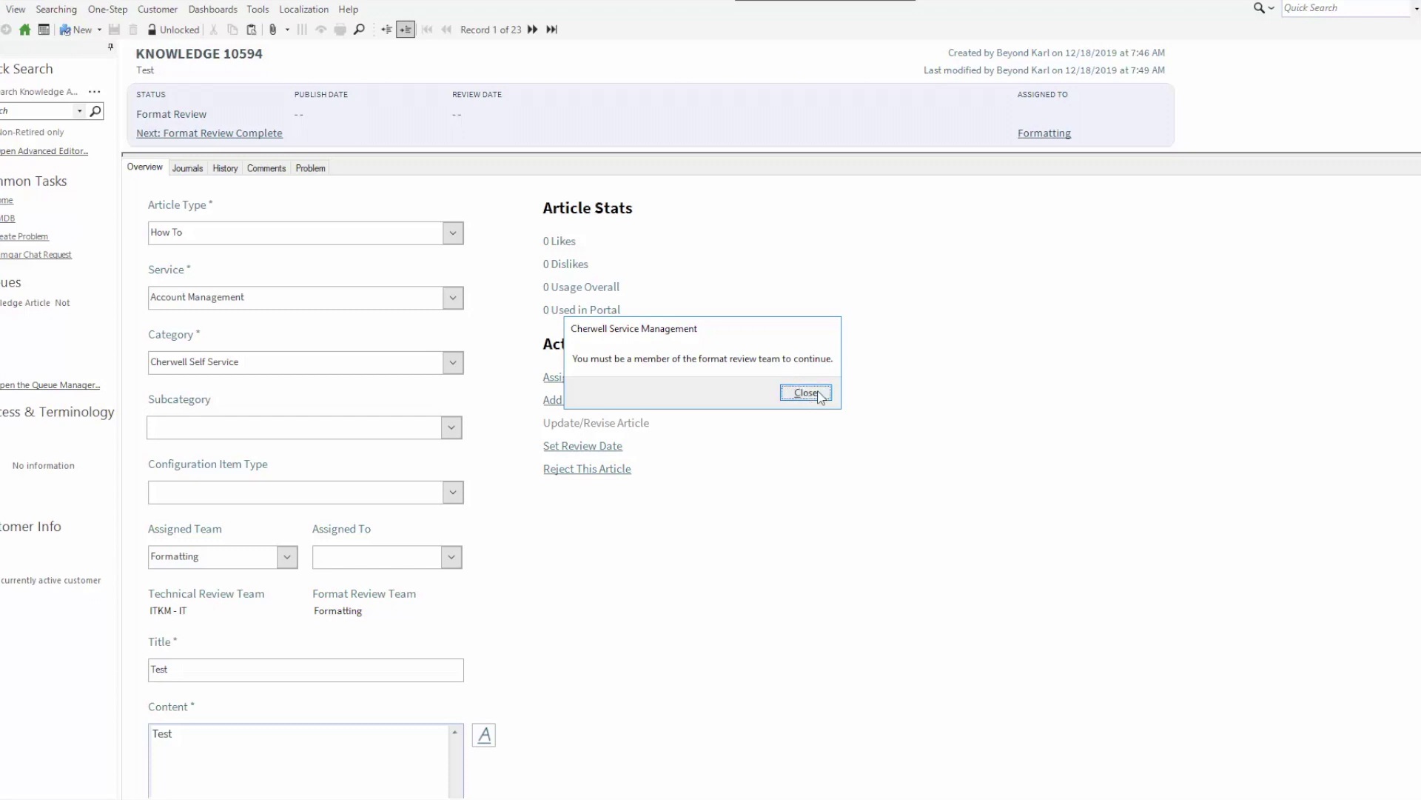
click(807, 393)
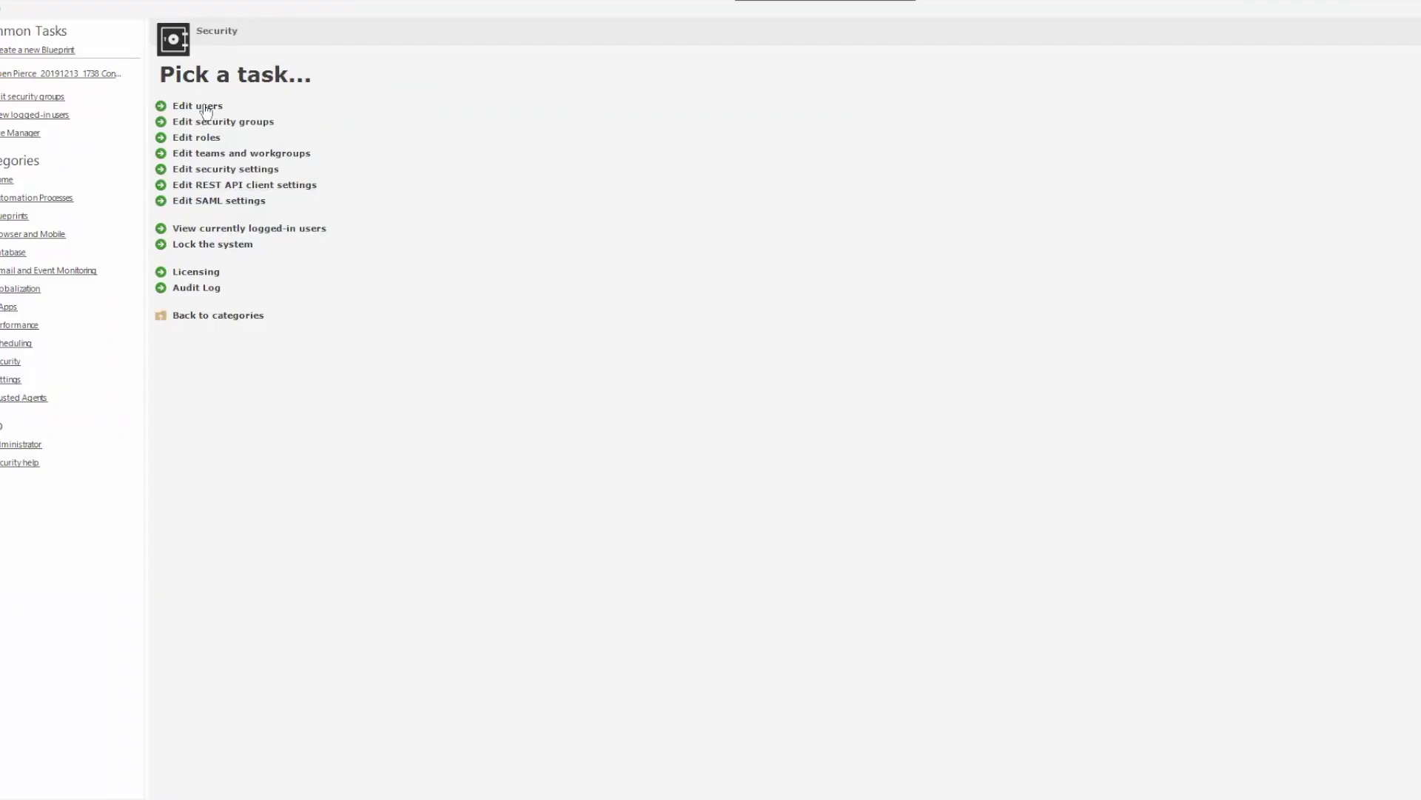
Add the user to the Formatting team, save, and close the Users editor
click(207, 108)
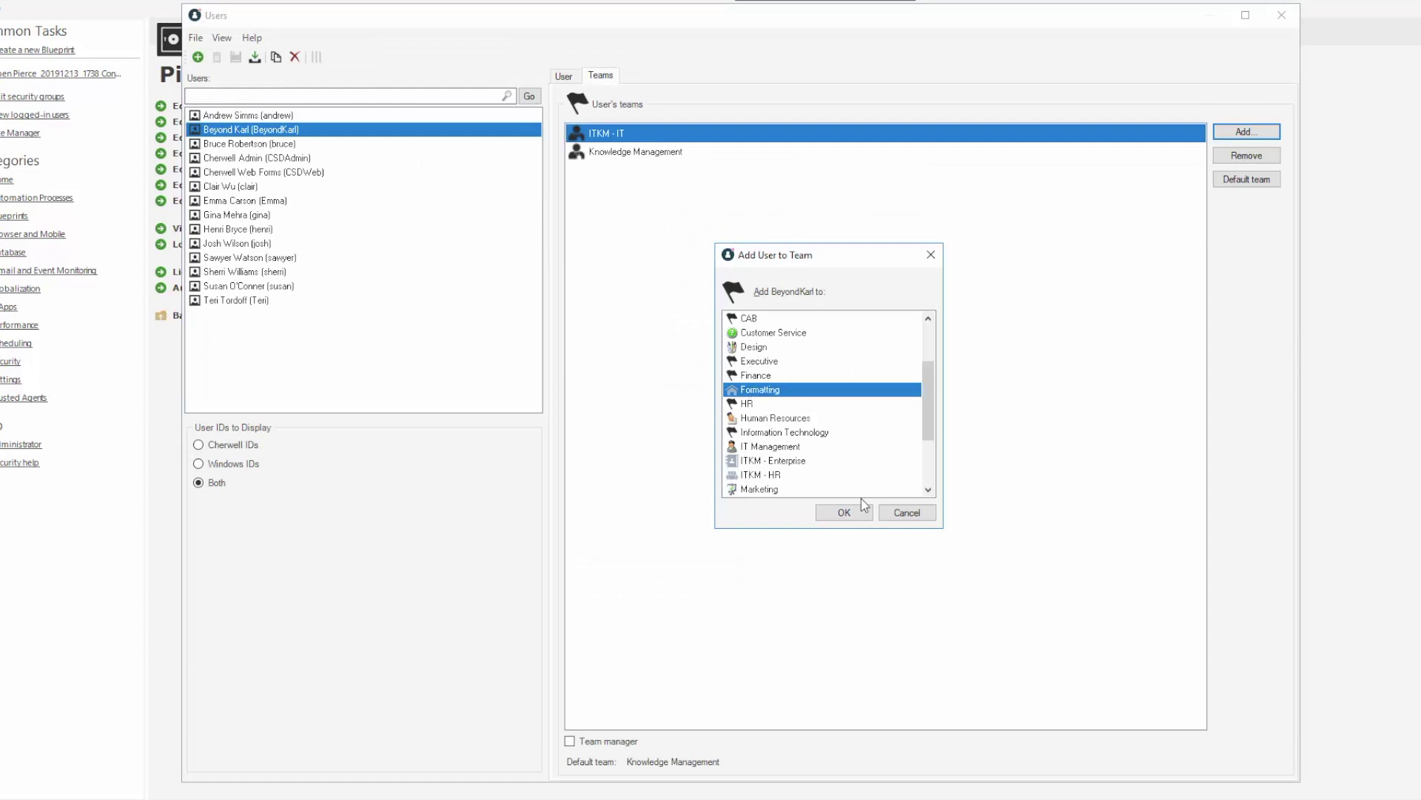
click(844, 513)
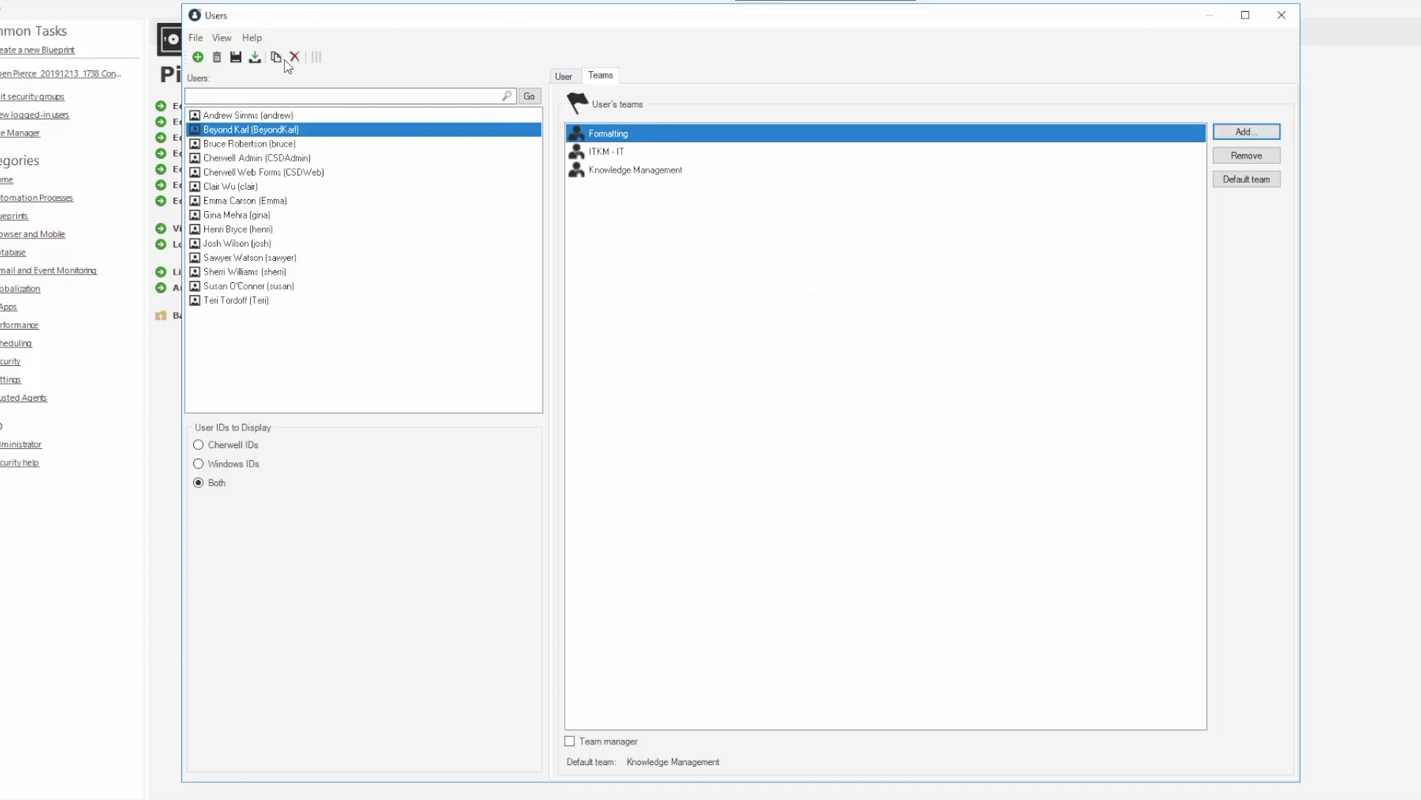
click(234, 57)
click(1283, 18)
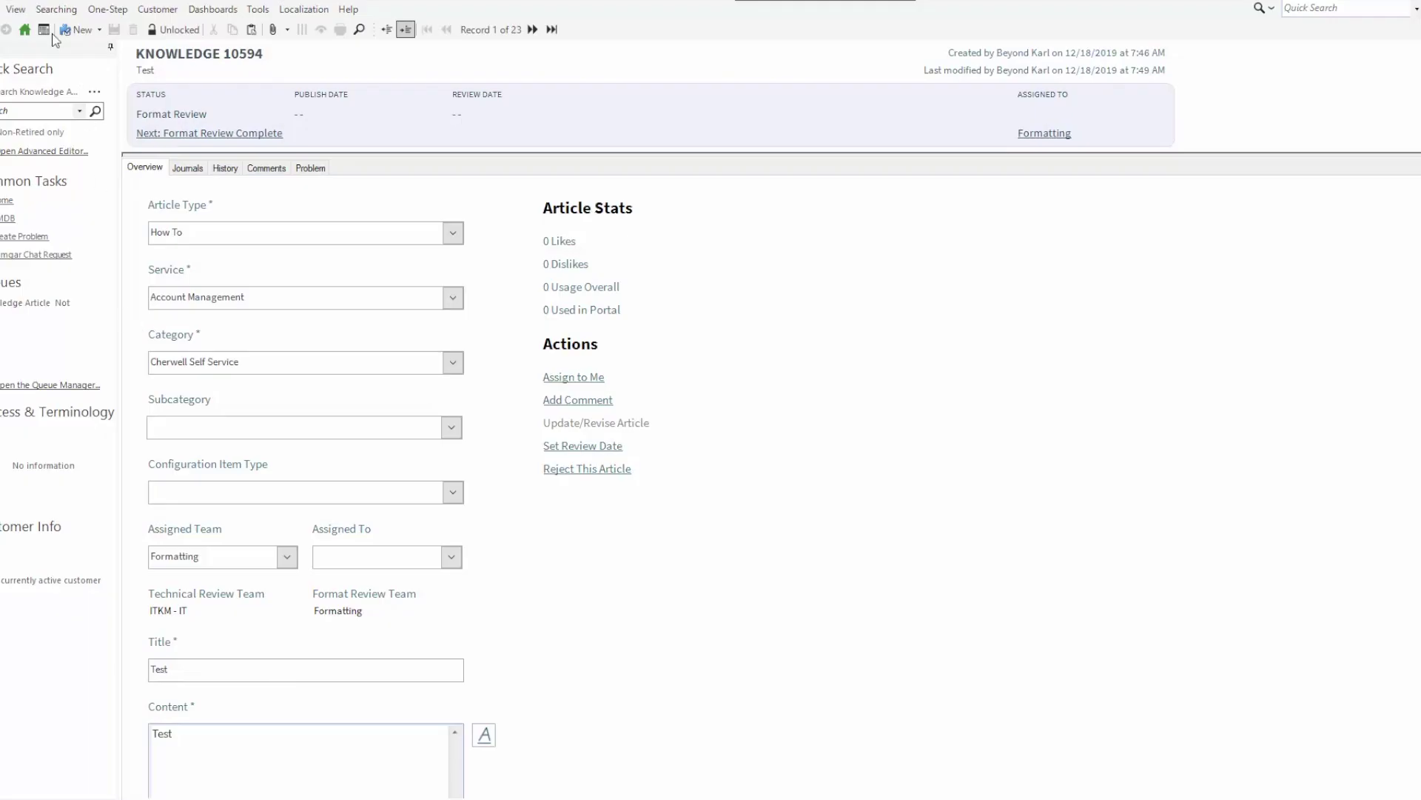
Log back in as IT Service Desk Manager and reopen the Test article from knowledge search
click(2, 9)
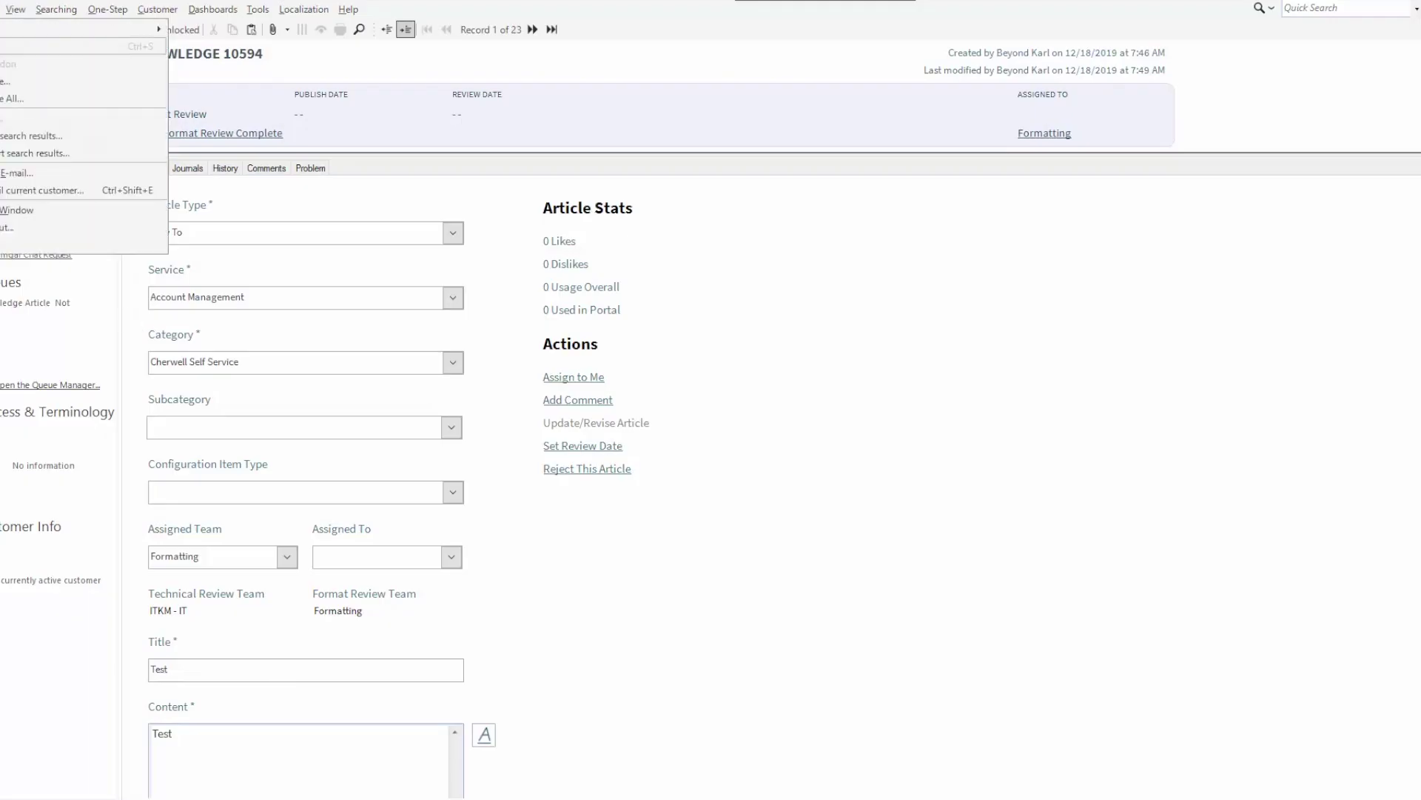
click(4, 231)
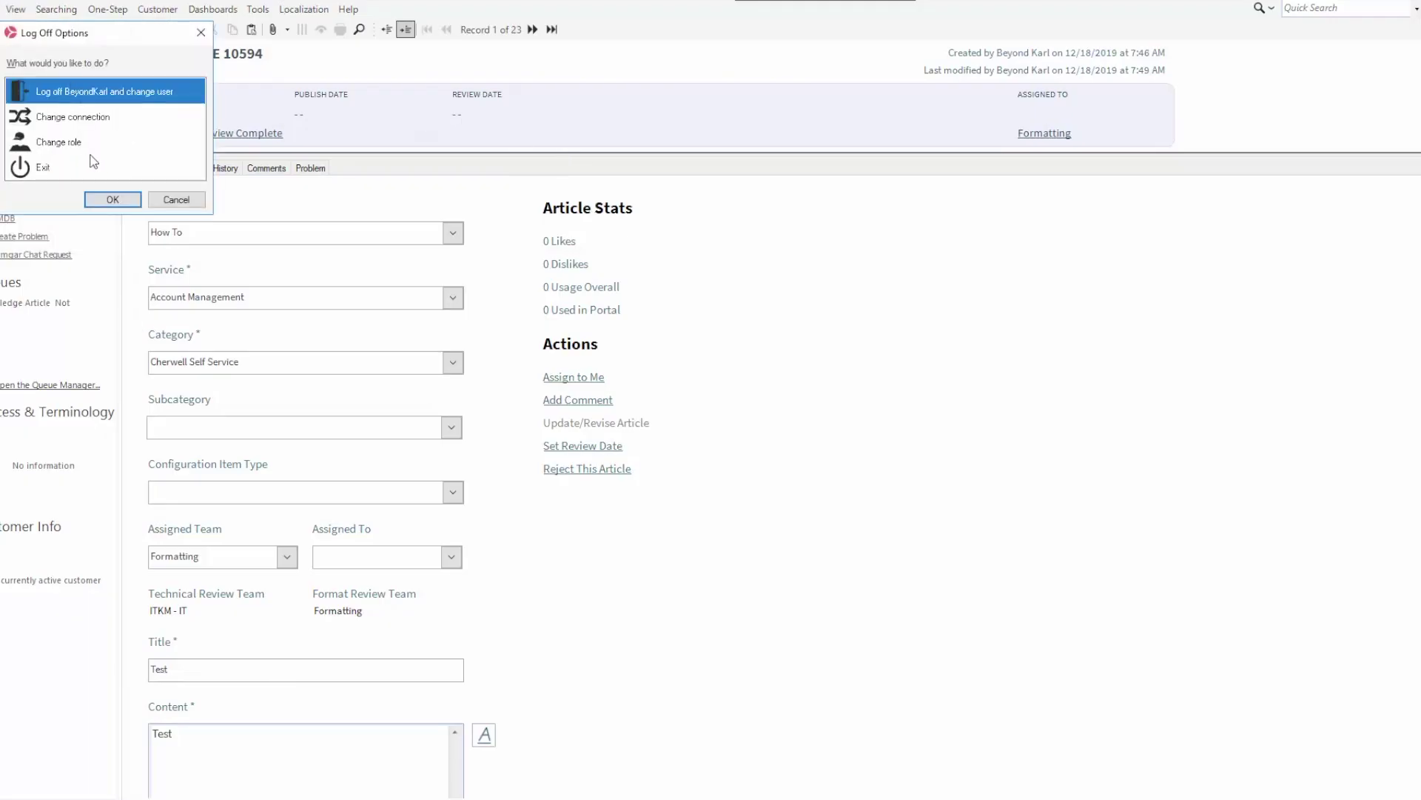
click(111, 197)
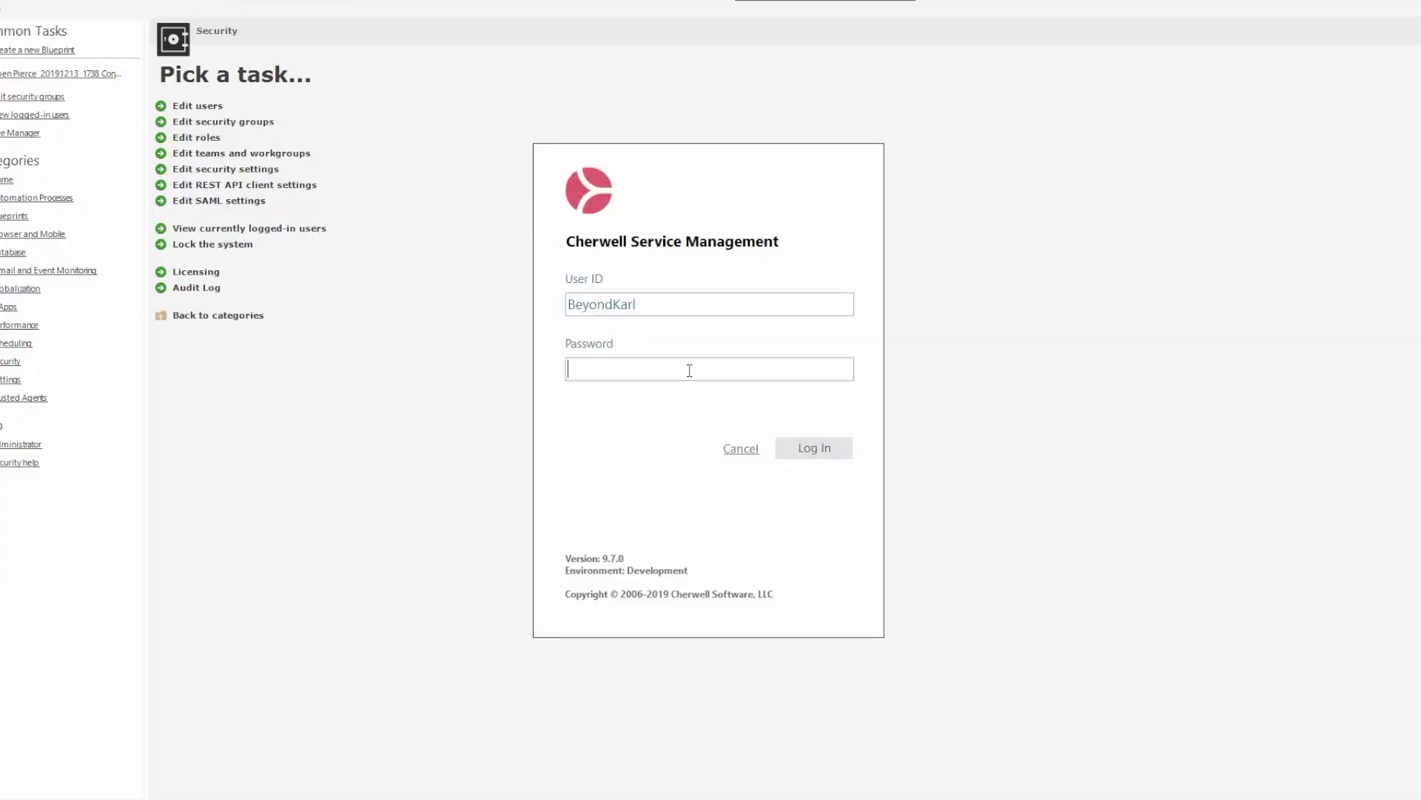
text(*********)
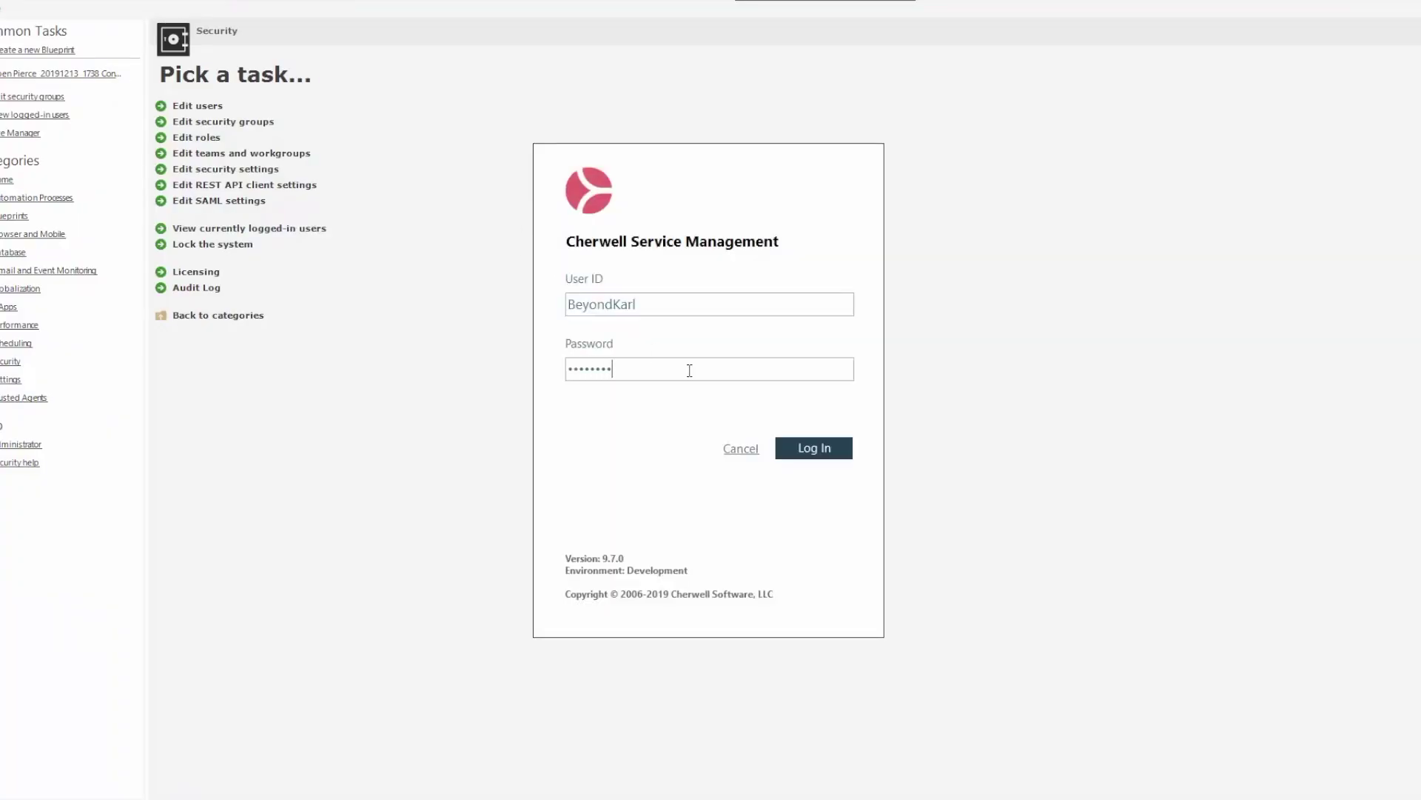
key(Return)
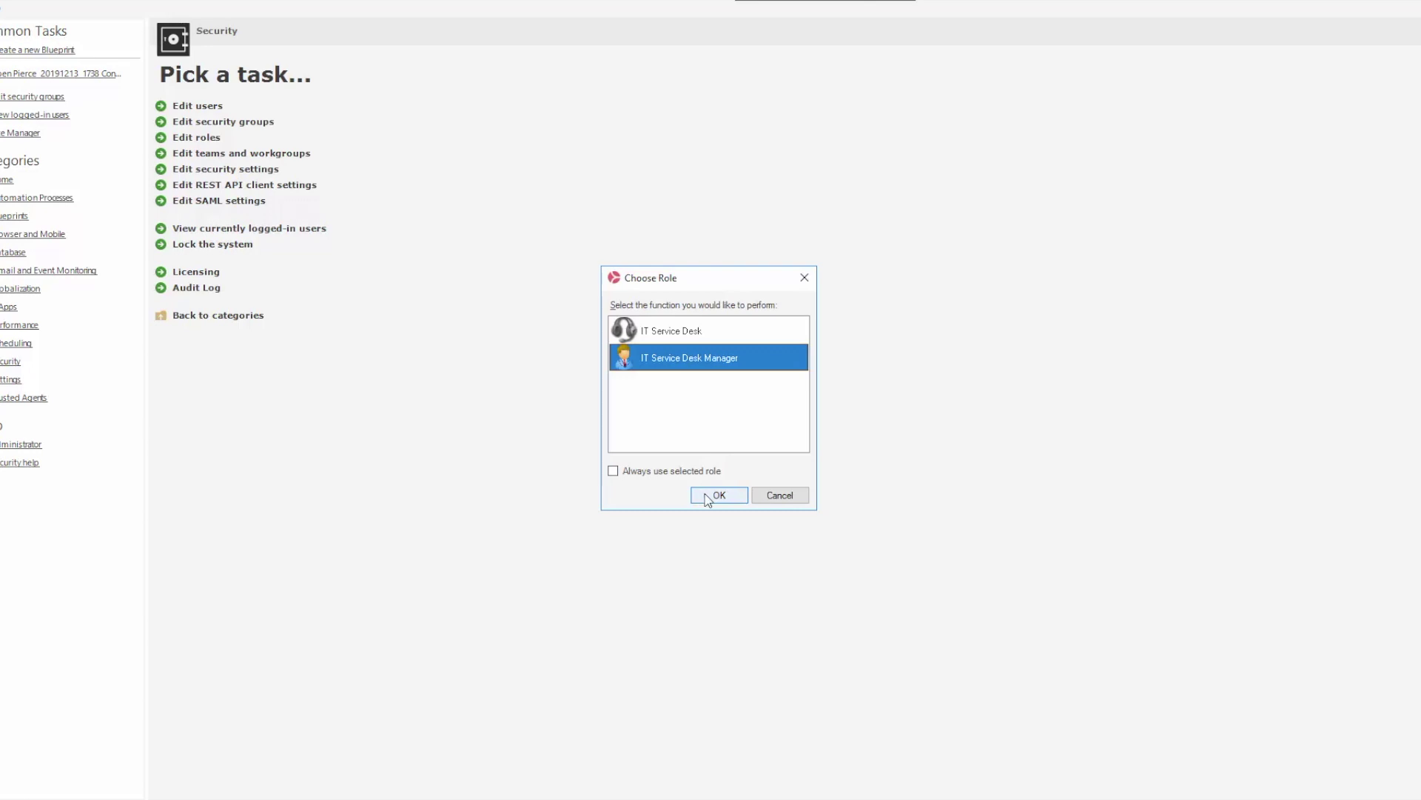
click(717, 494)
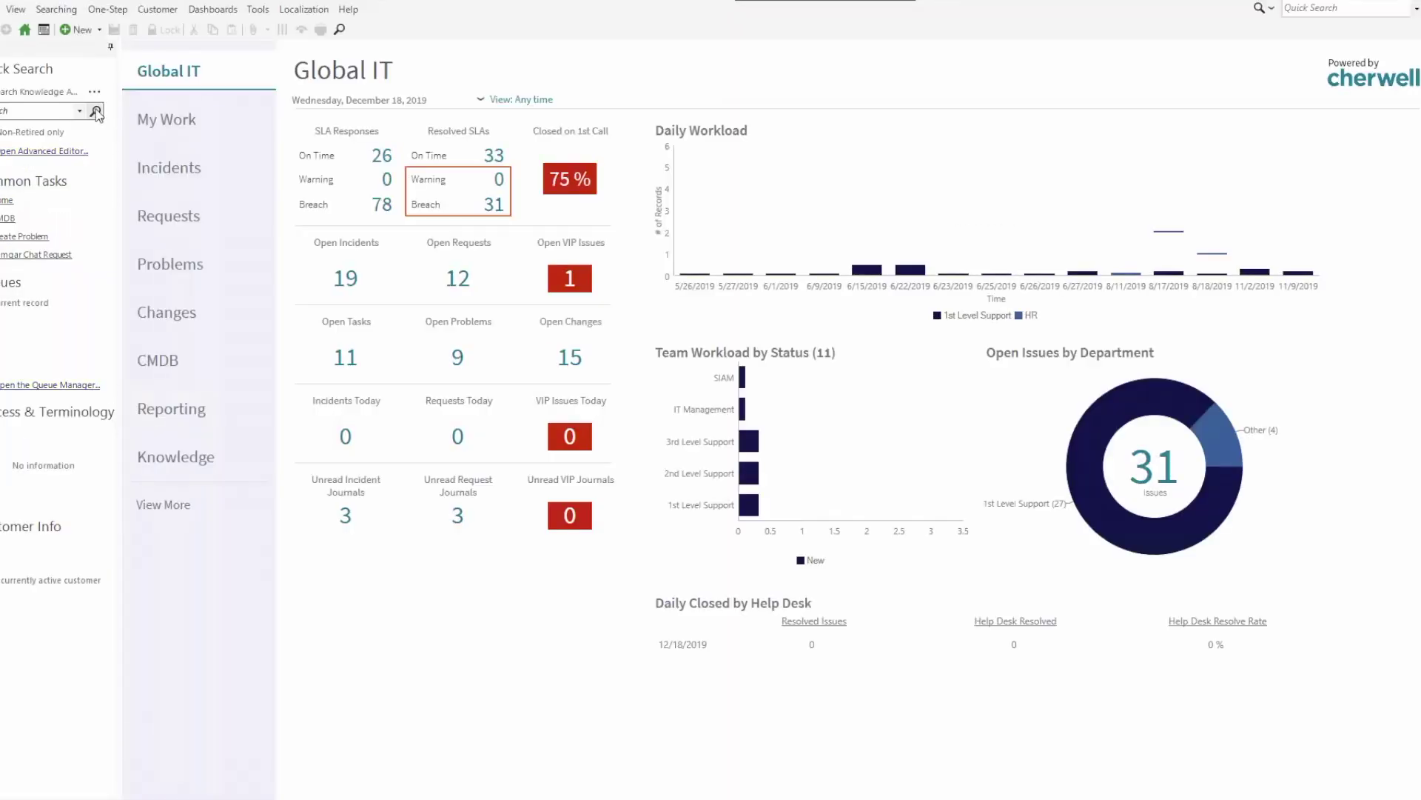
click(96, 111)
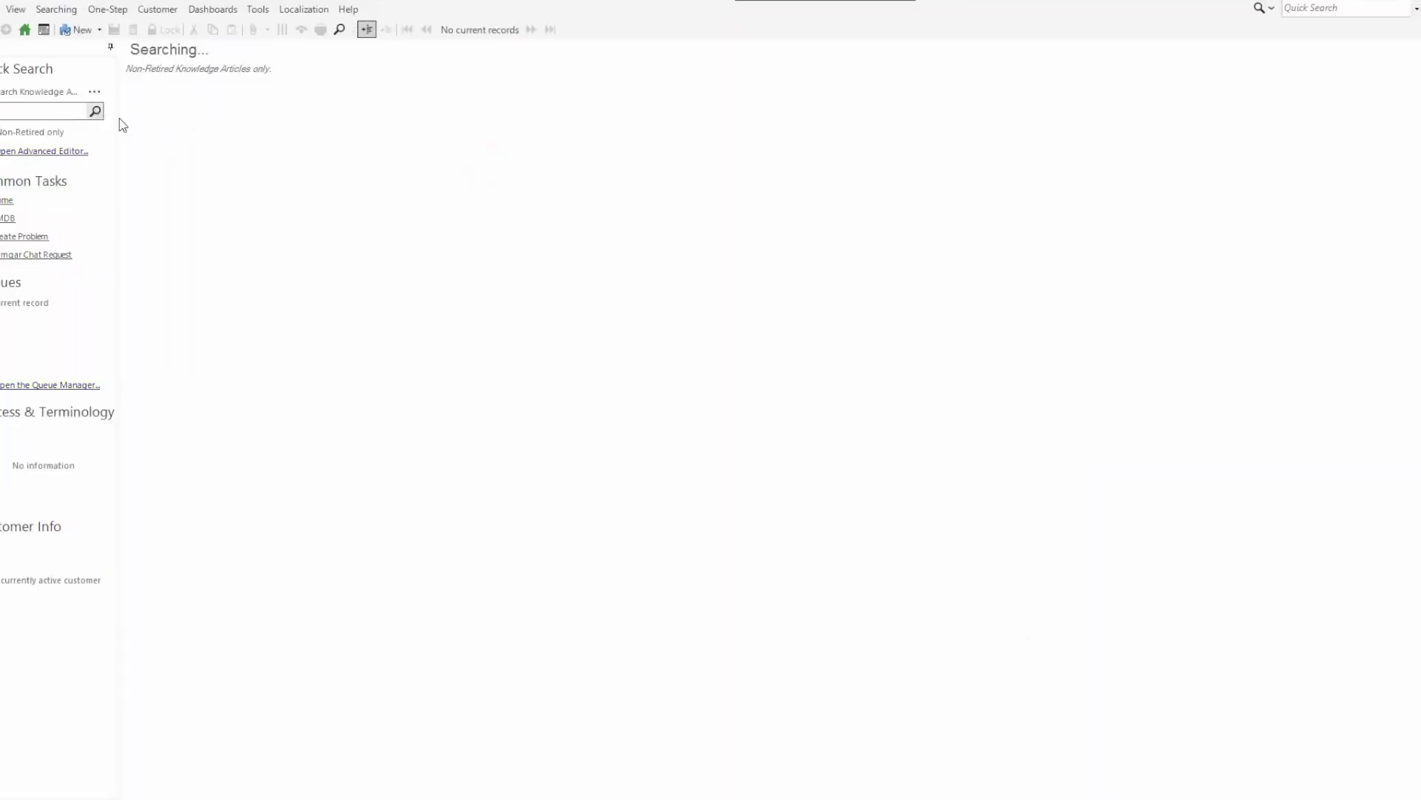
click(136, 151)
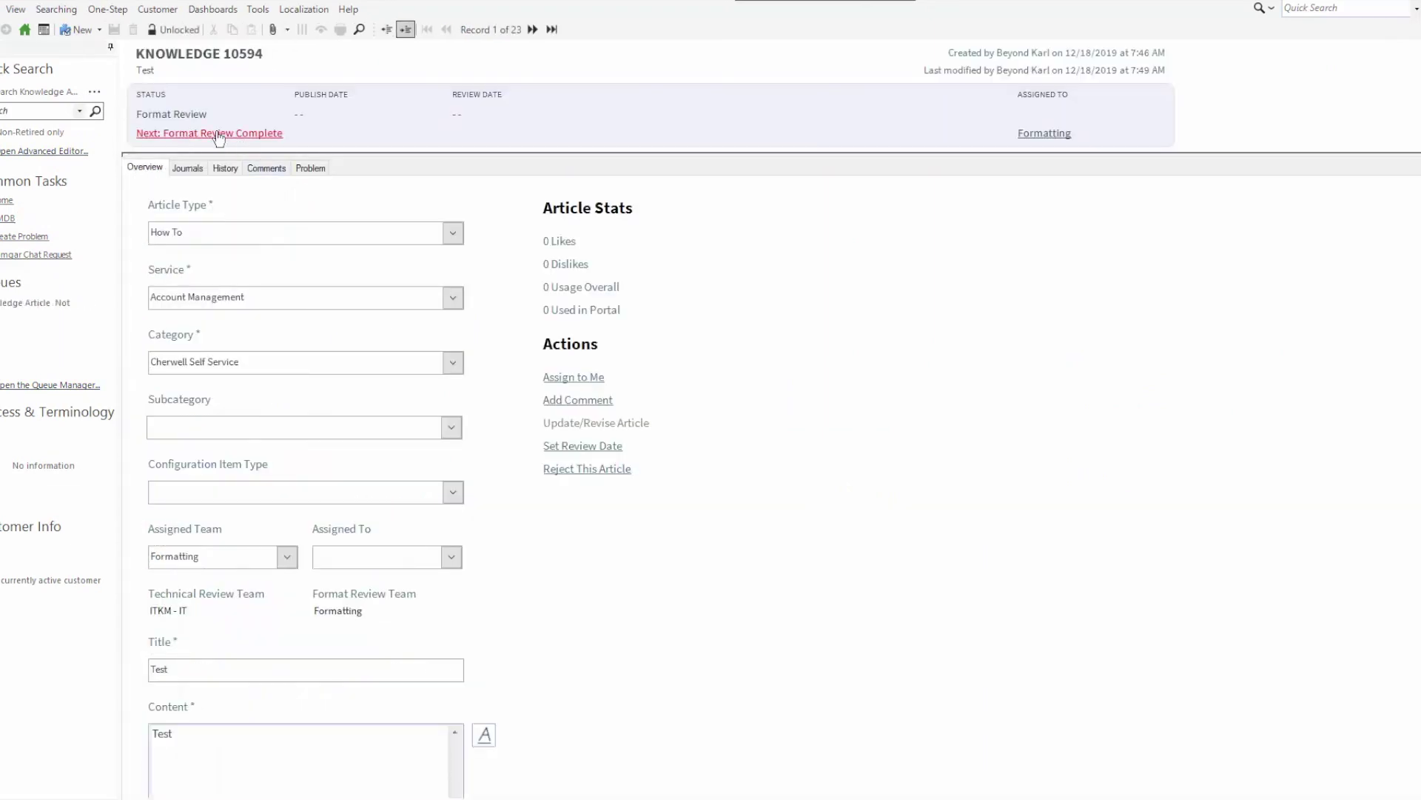
Publish Knowledge 10594 from format review, then assign it back for redraft
click(218, 134)
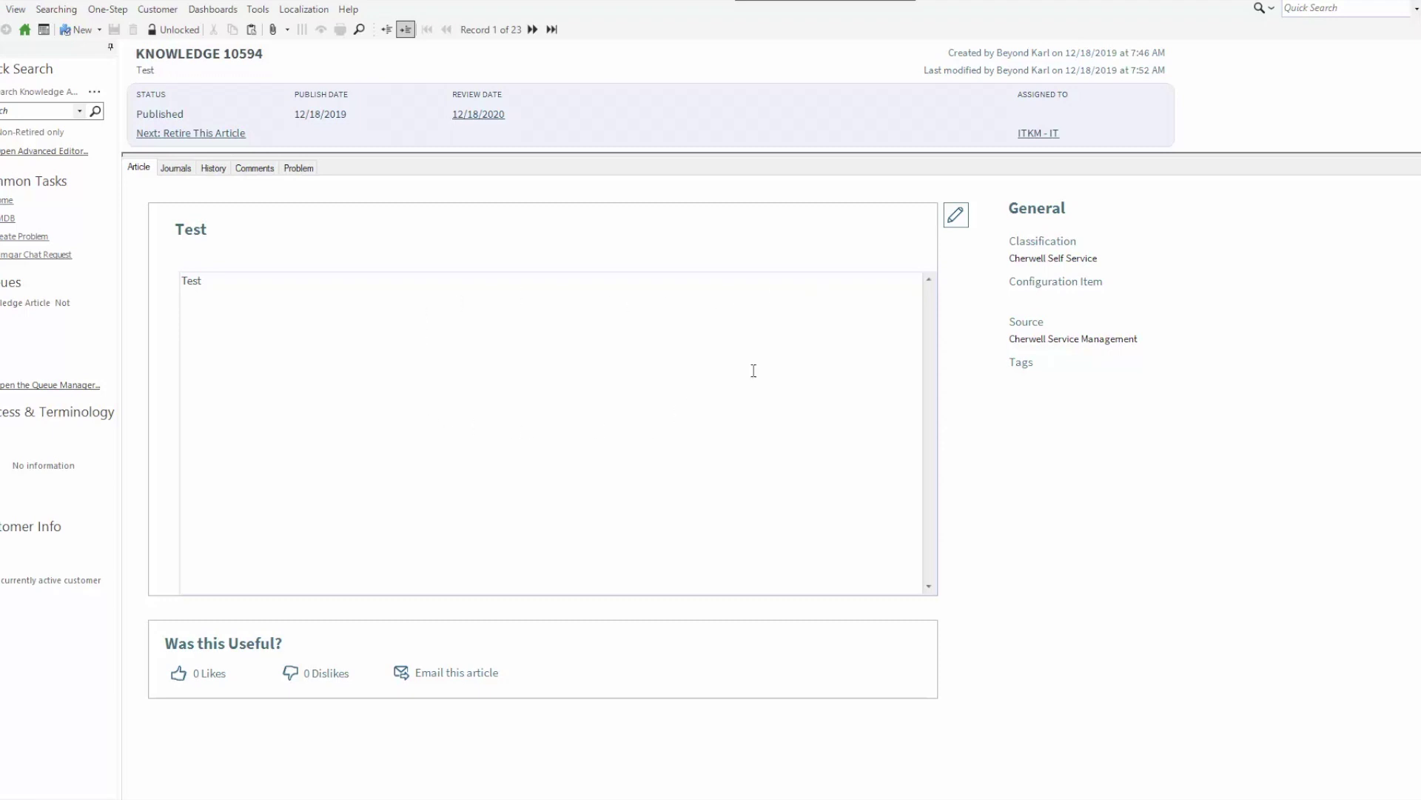
click(959, 220)
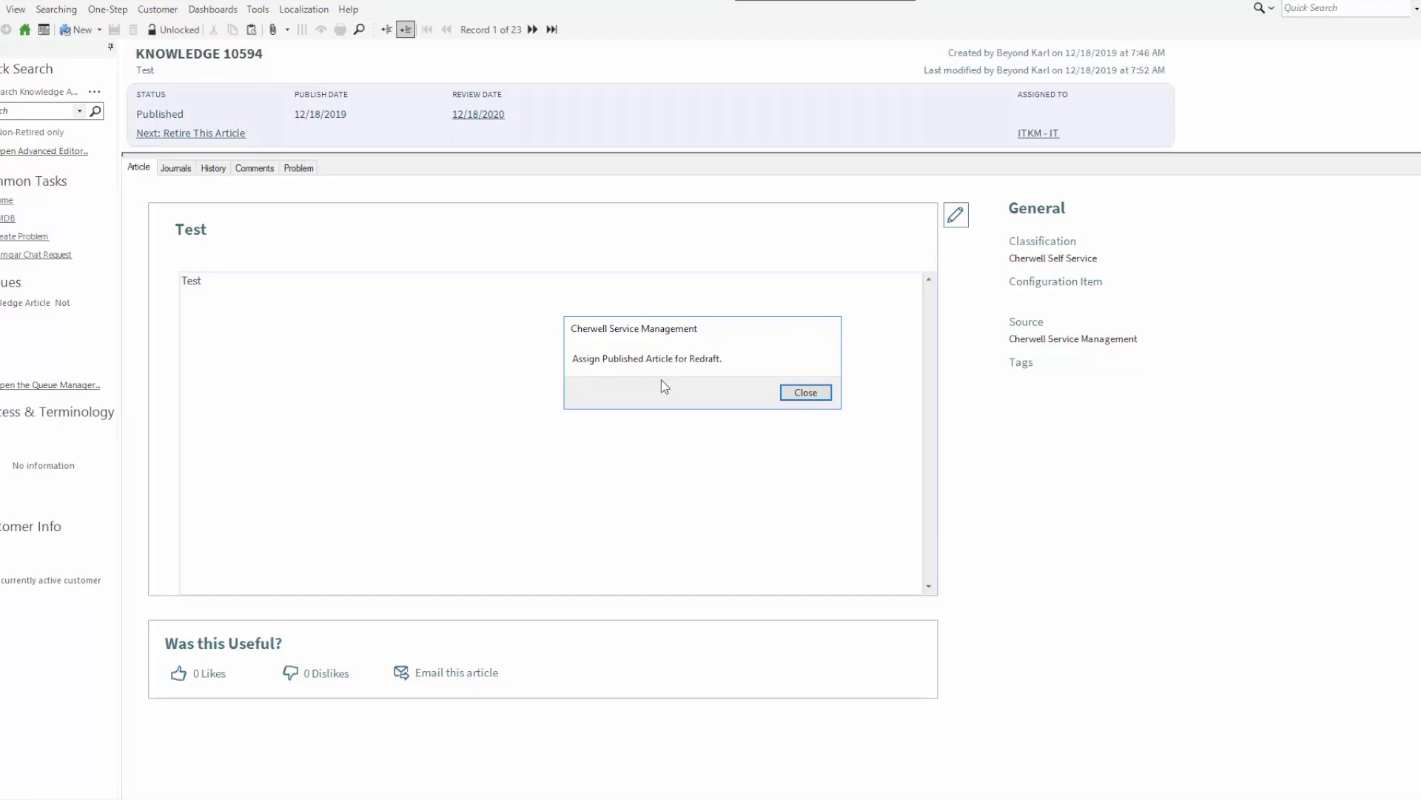
Resubmit Knowledge 10594 to Technical Review and complete the review to republish it
click(799, 394)
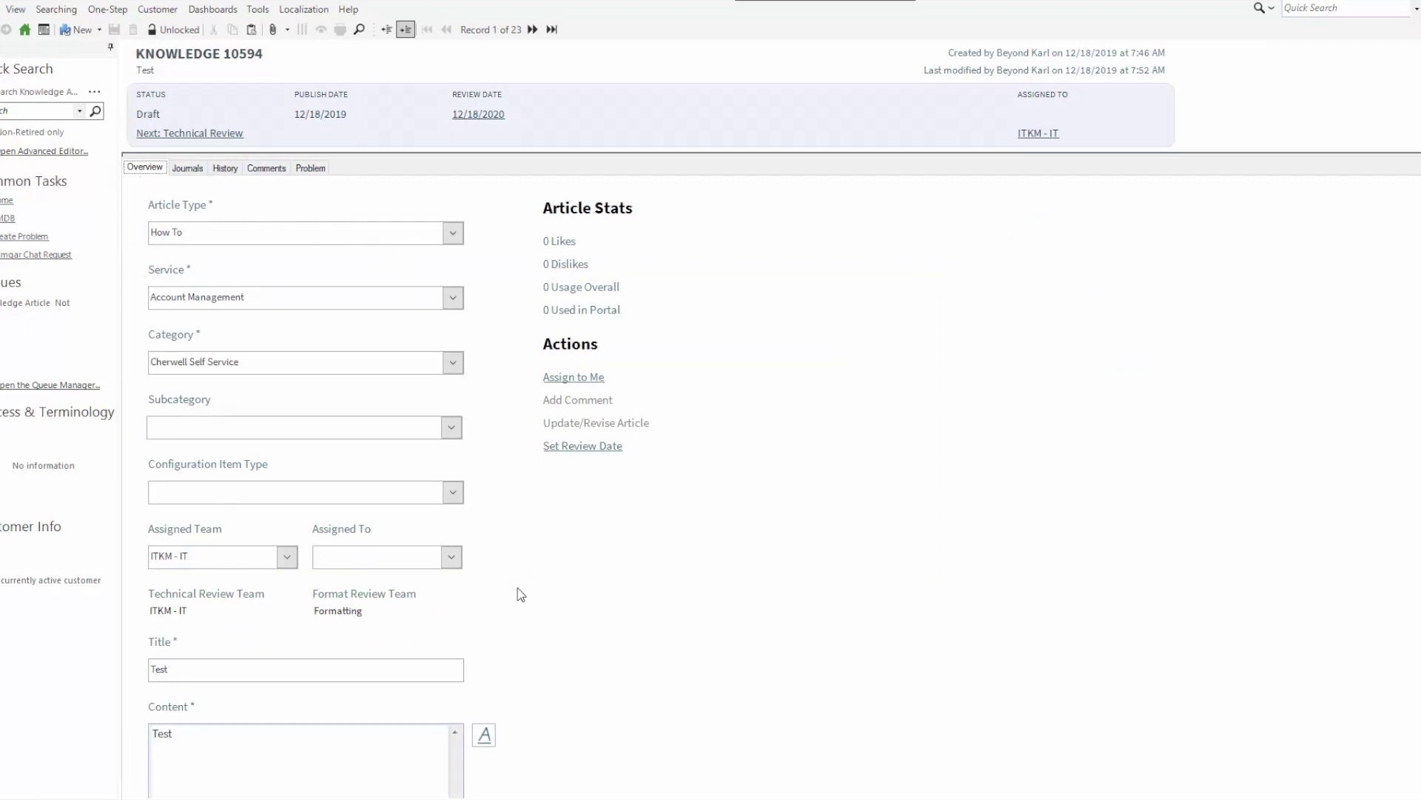
scroll(521, 593, down, 5)
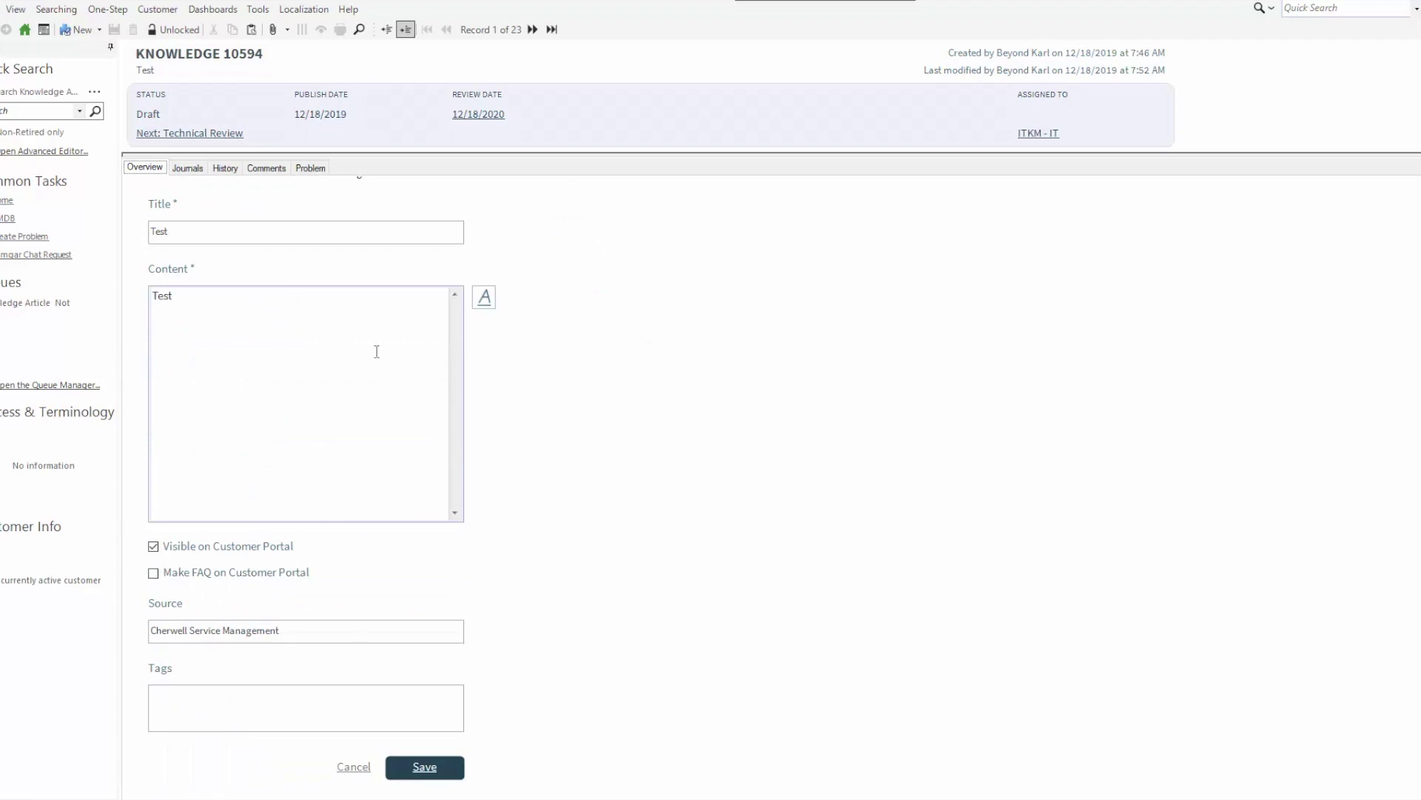
click(190, 136)
click(880, 397)
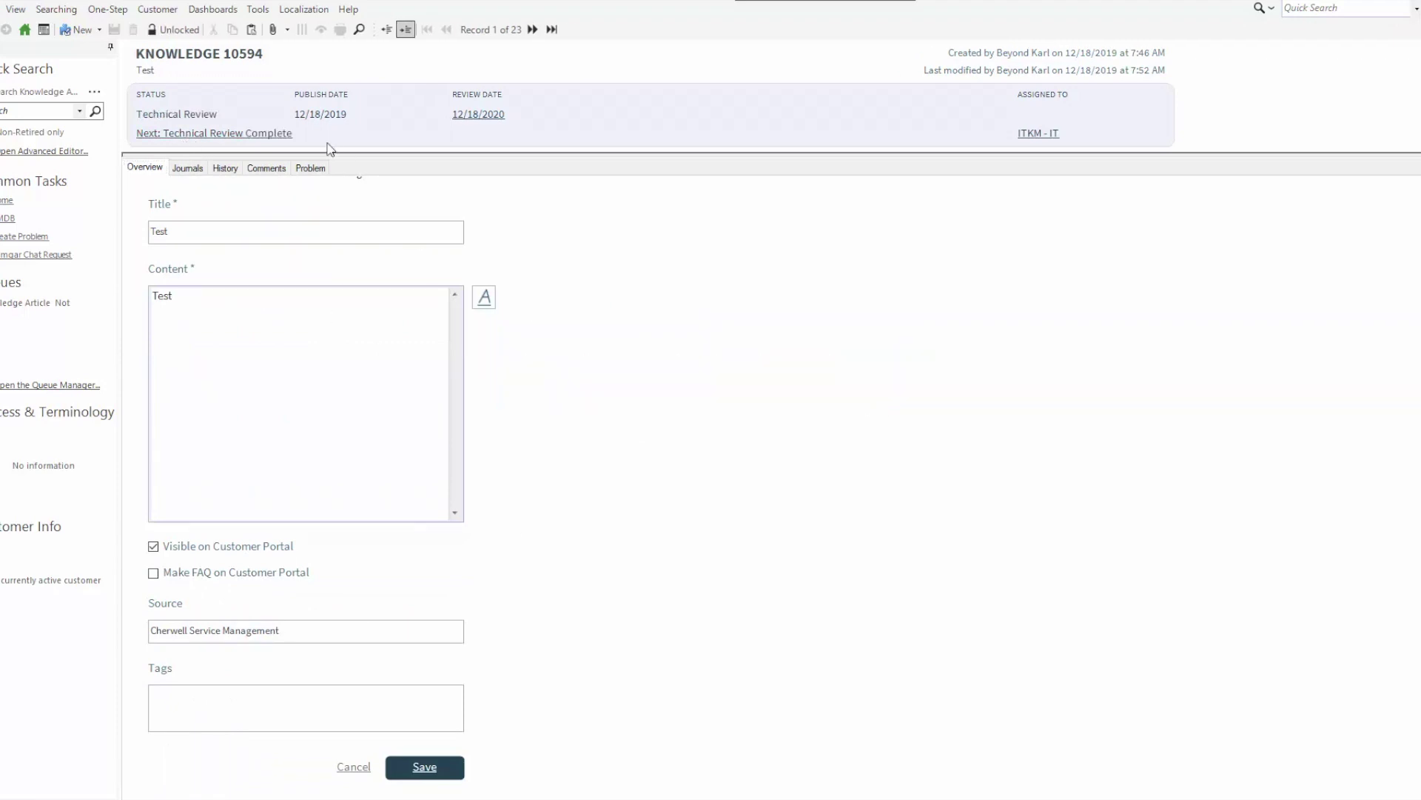
click(205, 135)
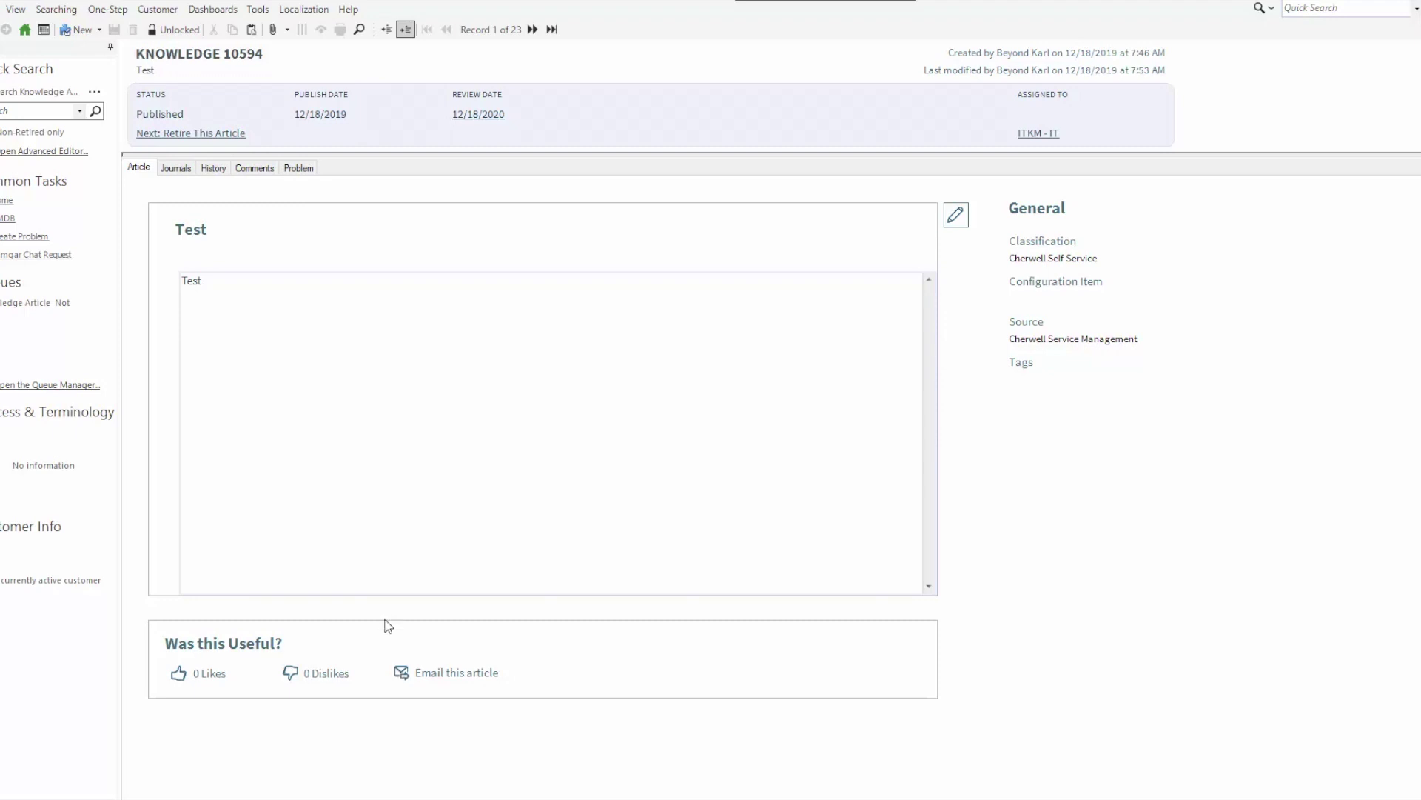
Email a link to the Test article to a recipient picked from the list
click(406, 677)
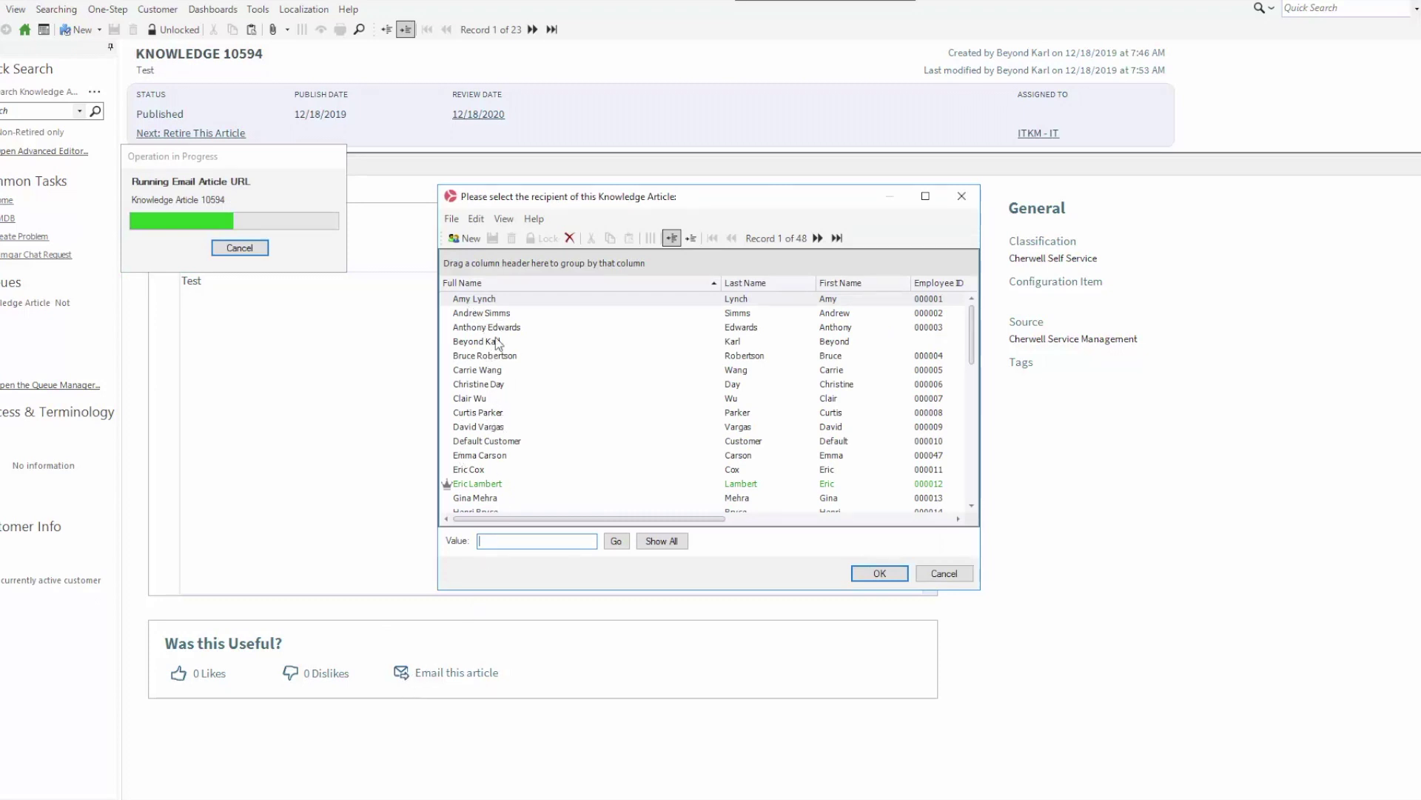
double_click(485, 428)
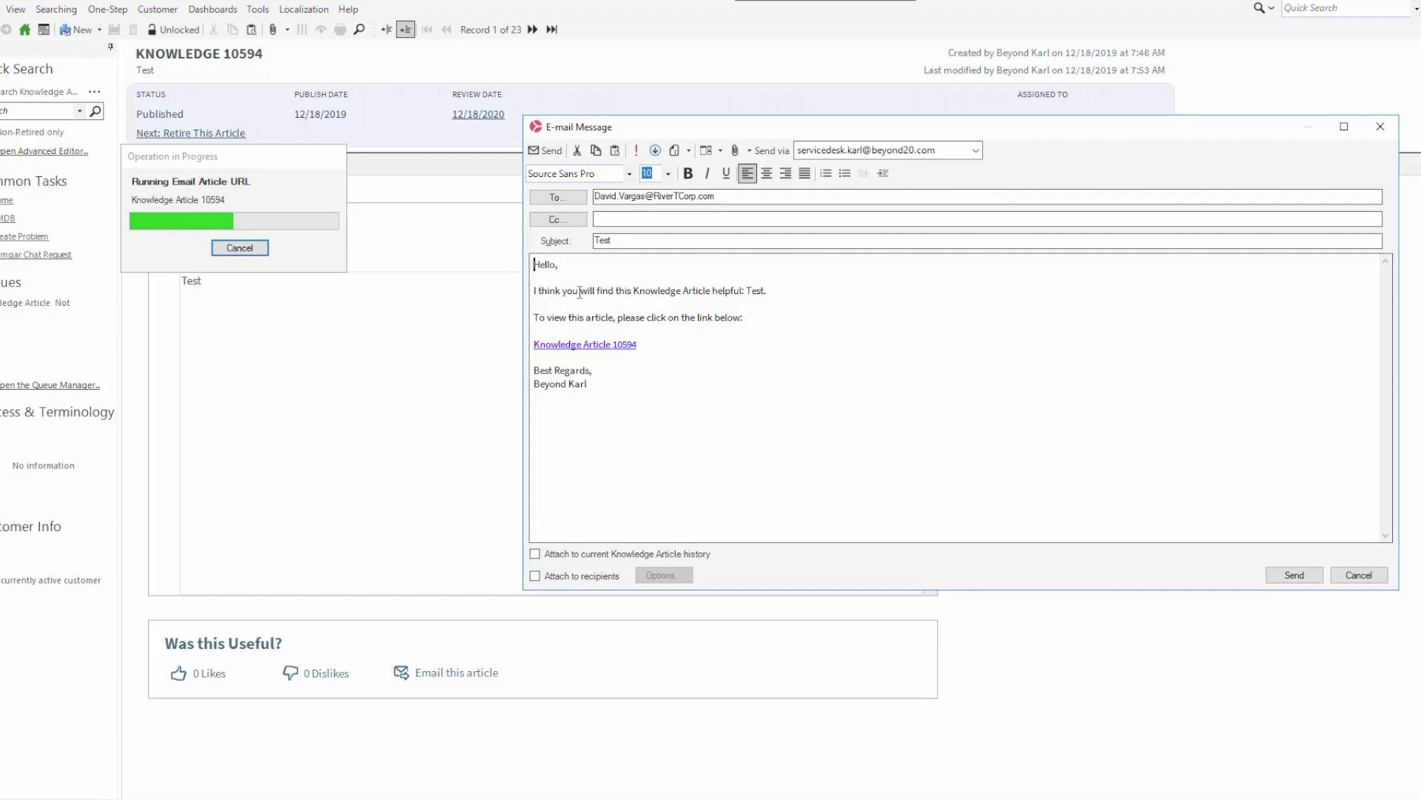
key(Escape)
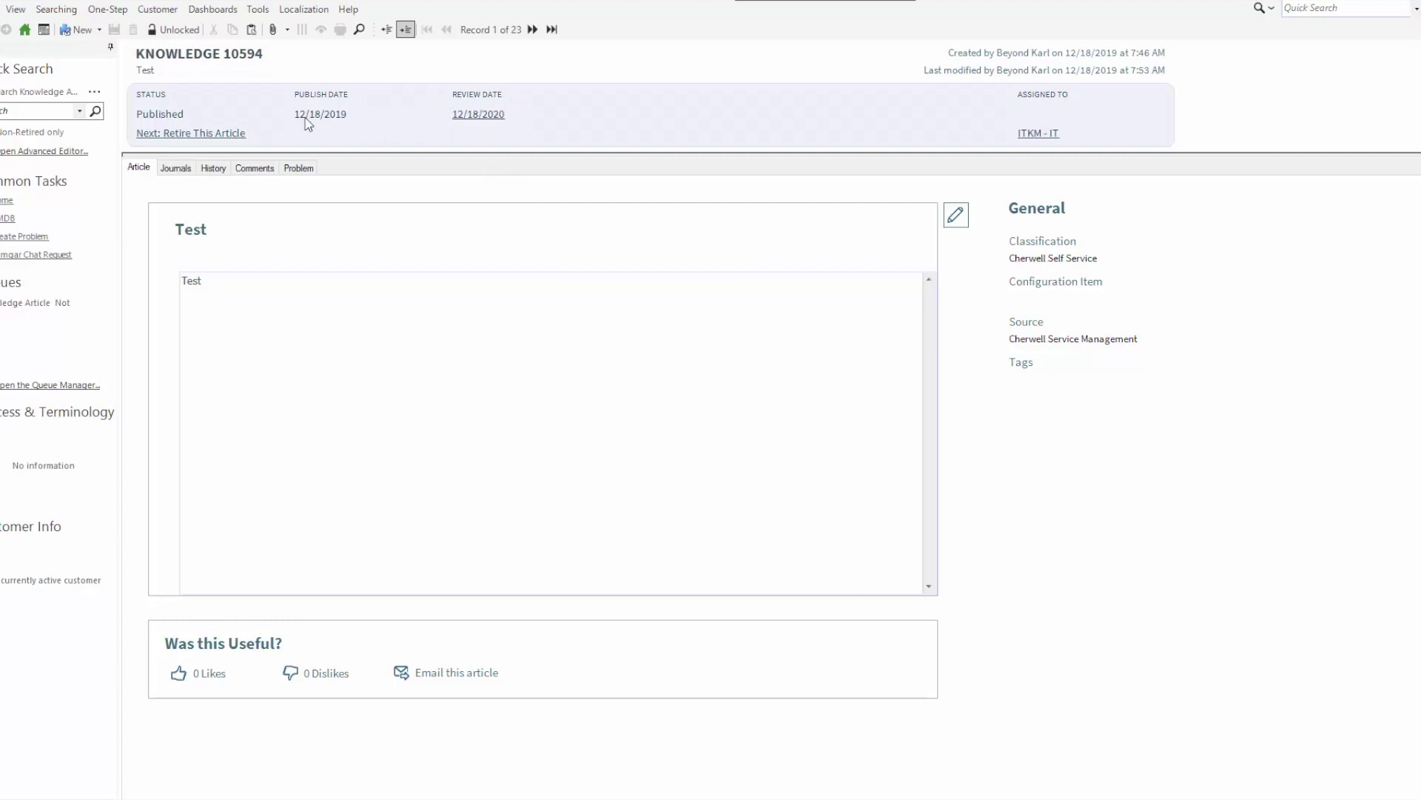
Change the Test article's review date to January 8, 2021 using the calendar
click(488, 118)
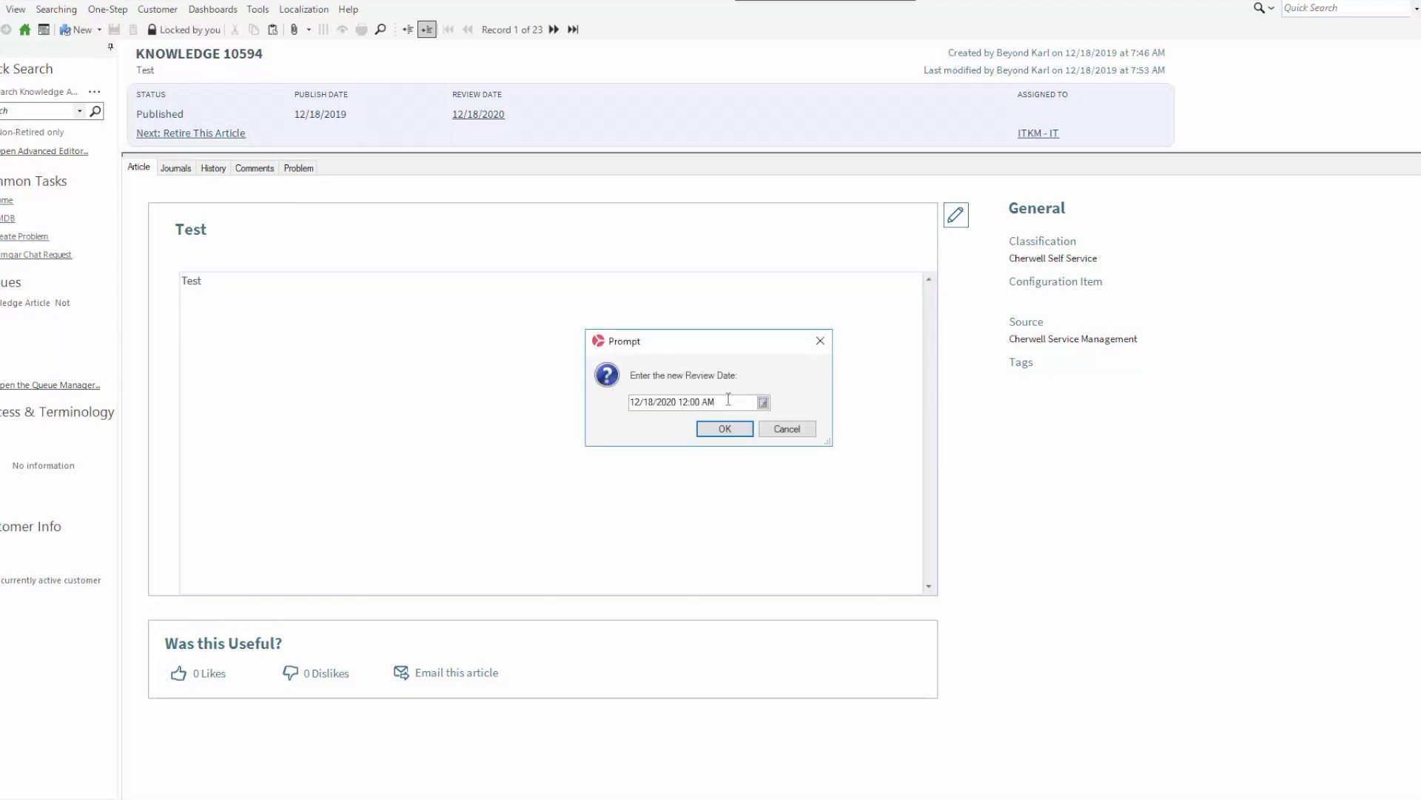
click(763, 403)
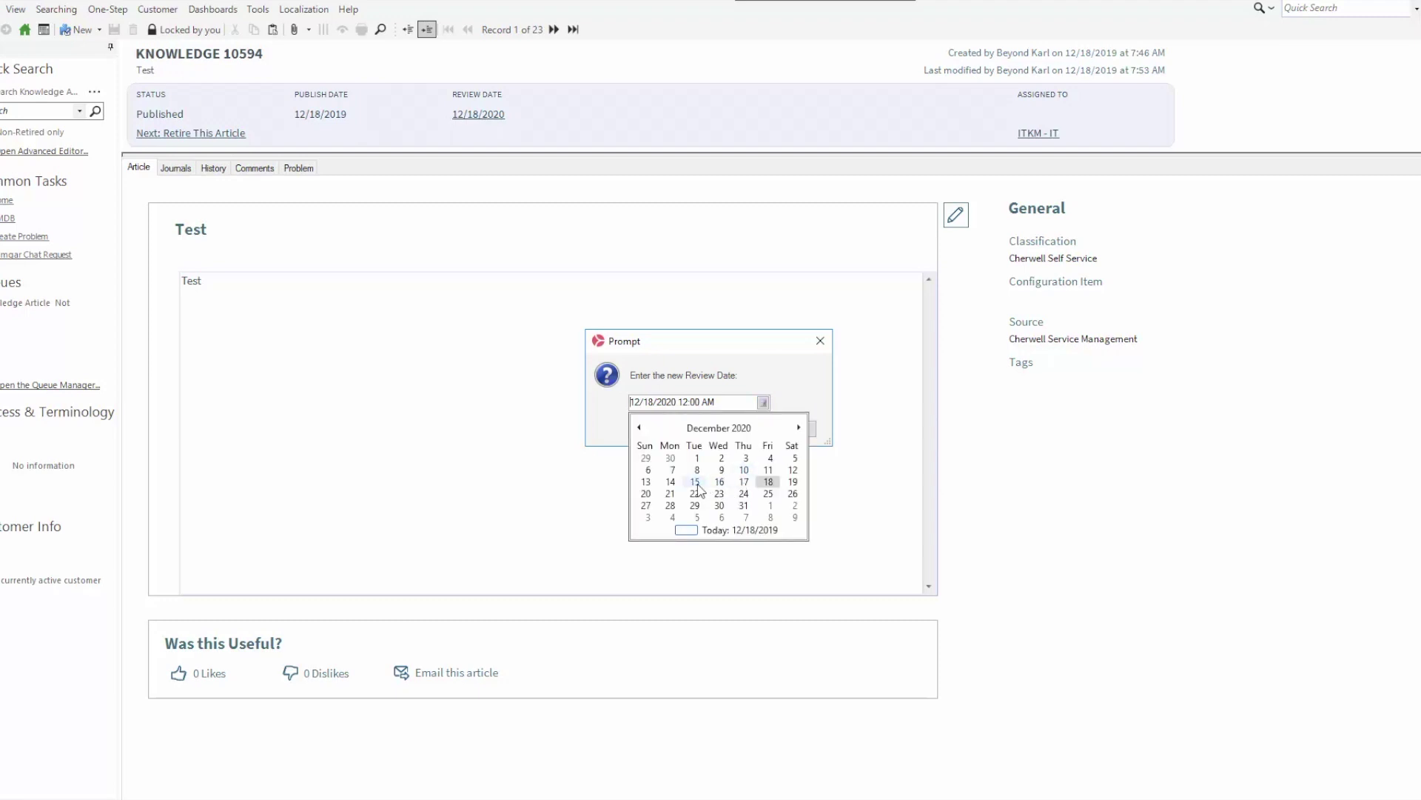
click(769, 518)
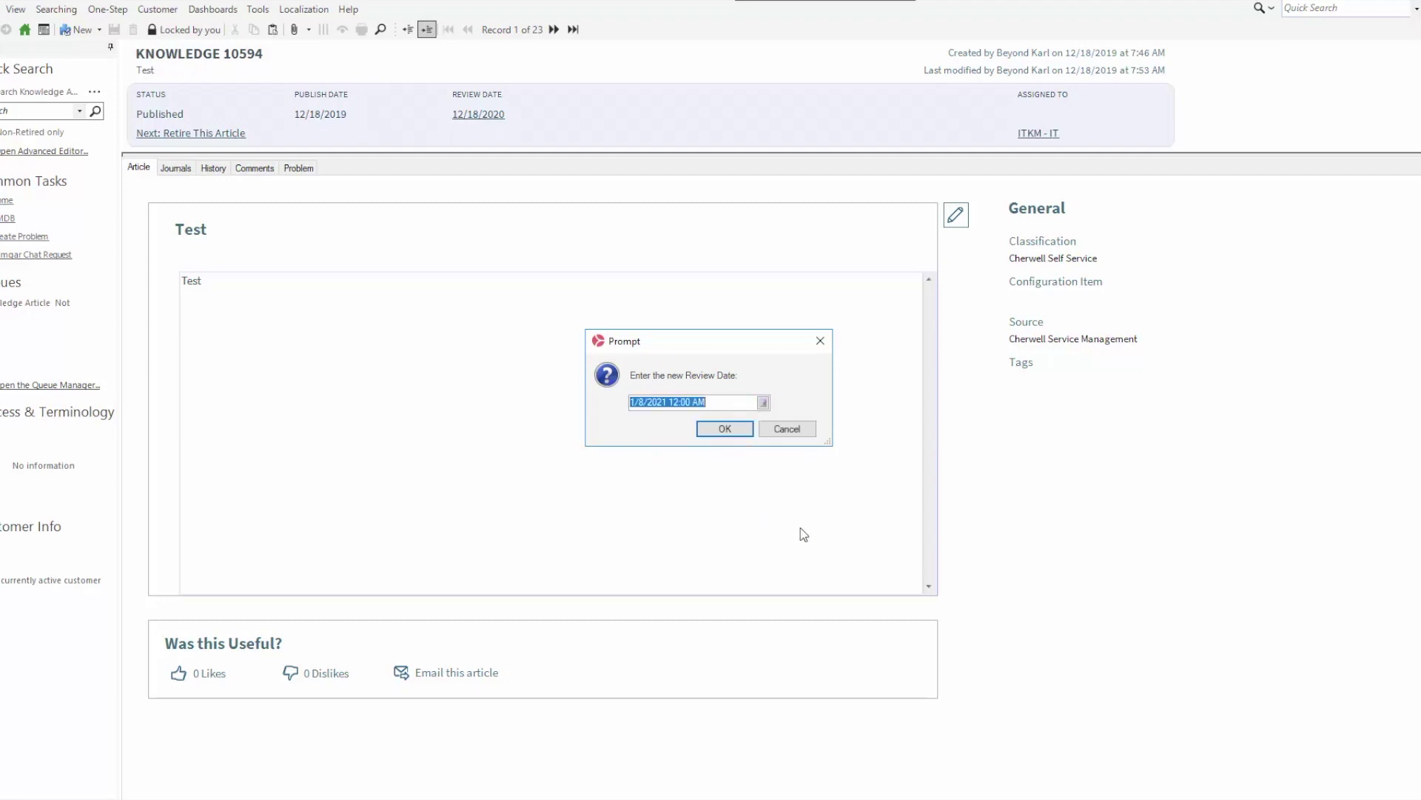
click(725, 429)
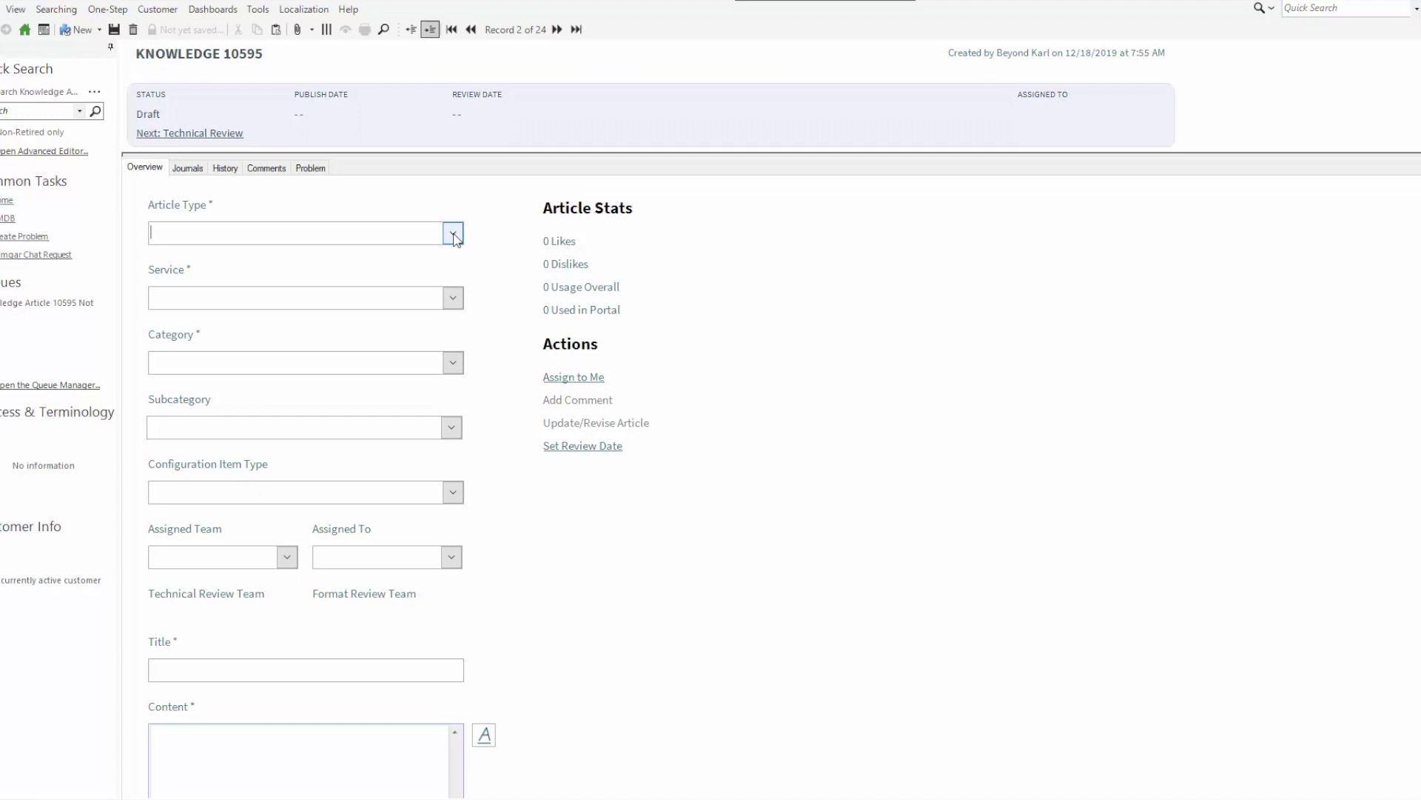
Classify the new article as How To, Account Management, Cherwell Self Service
click(454, 234)
click(357, 277)
click(452, 297)
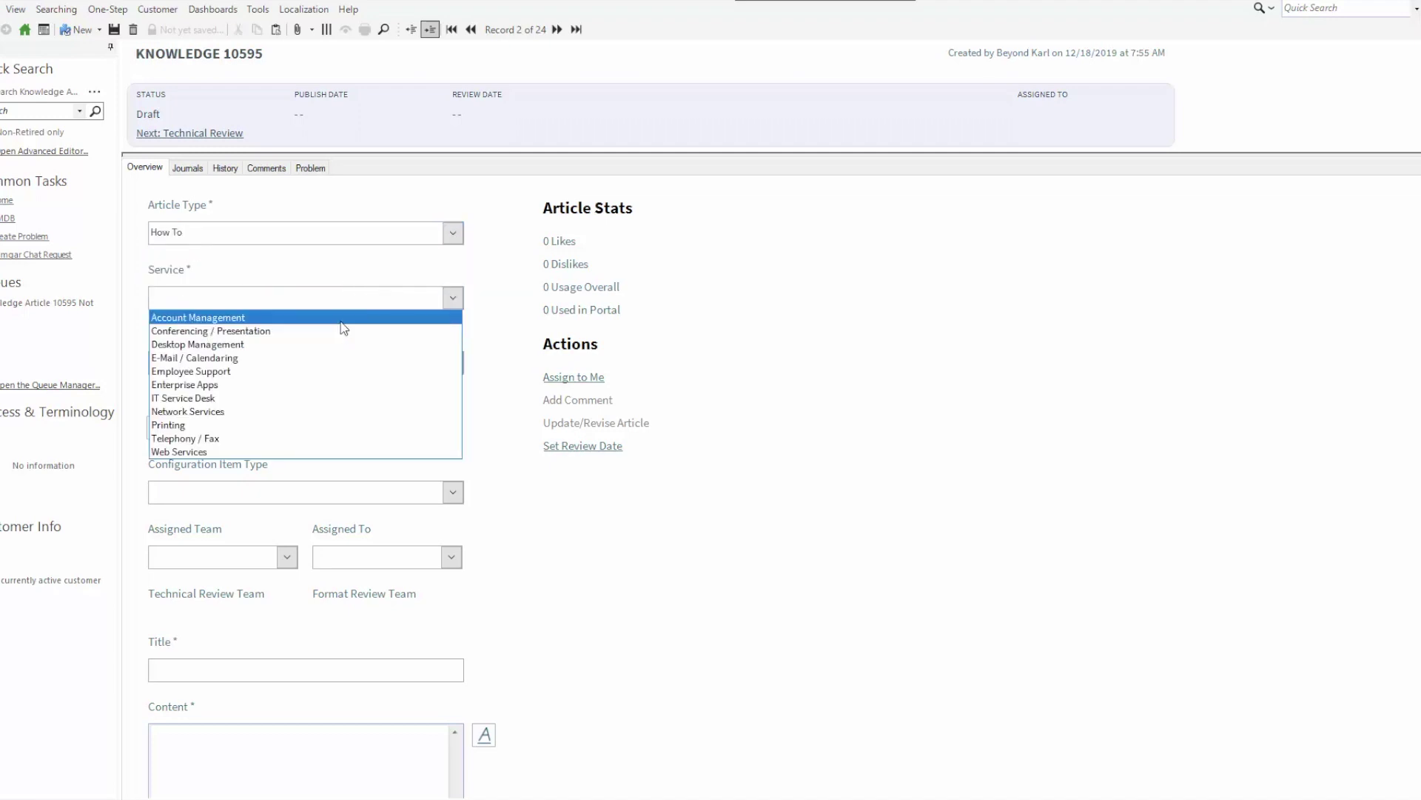
click(345, 318)
click(452, 363)
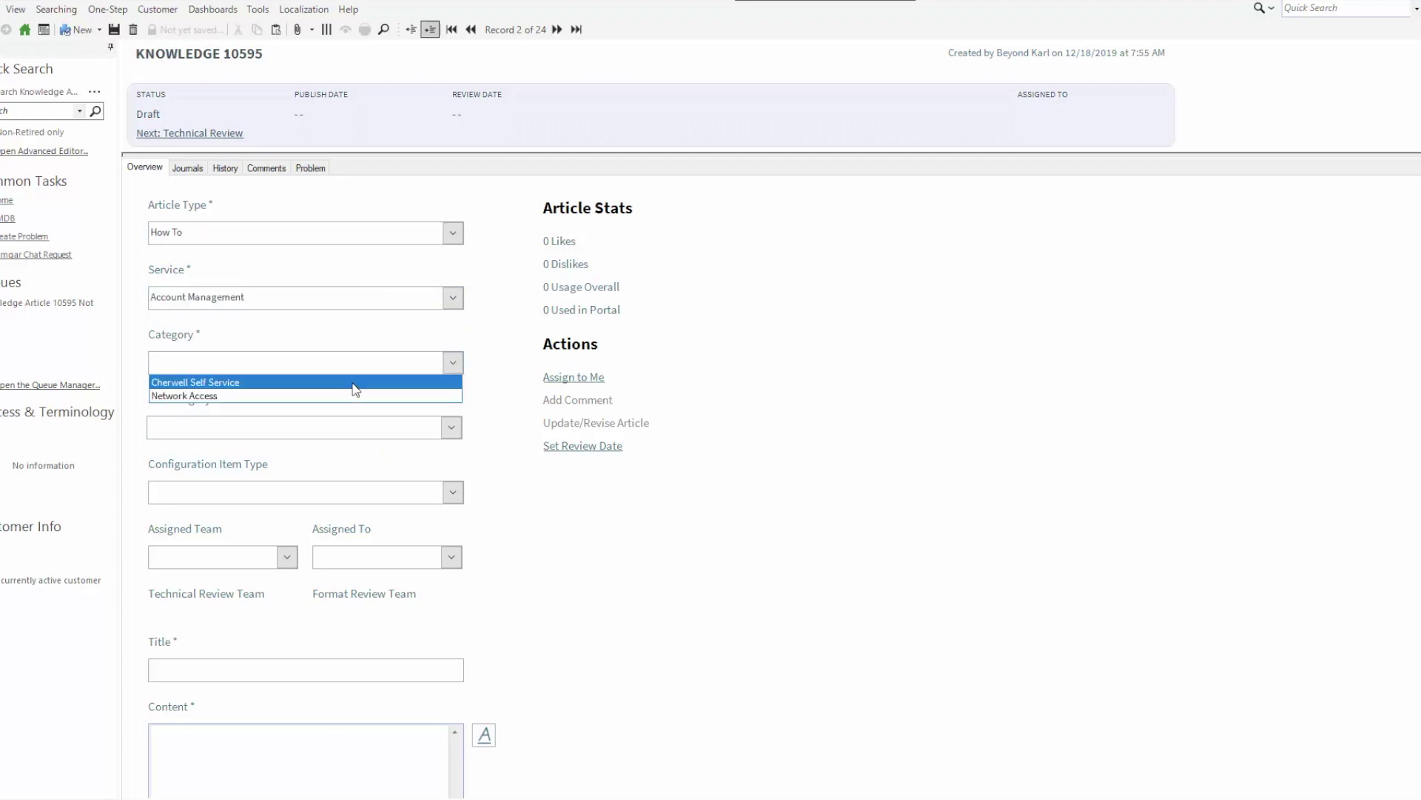
click(357, 383)
scroll(554, 548, down, 2)
scroll(554, 548, down, 1)
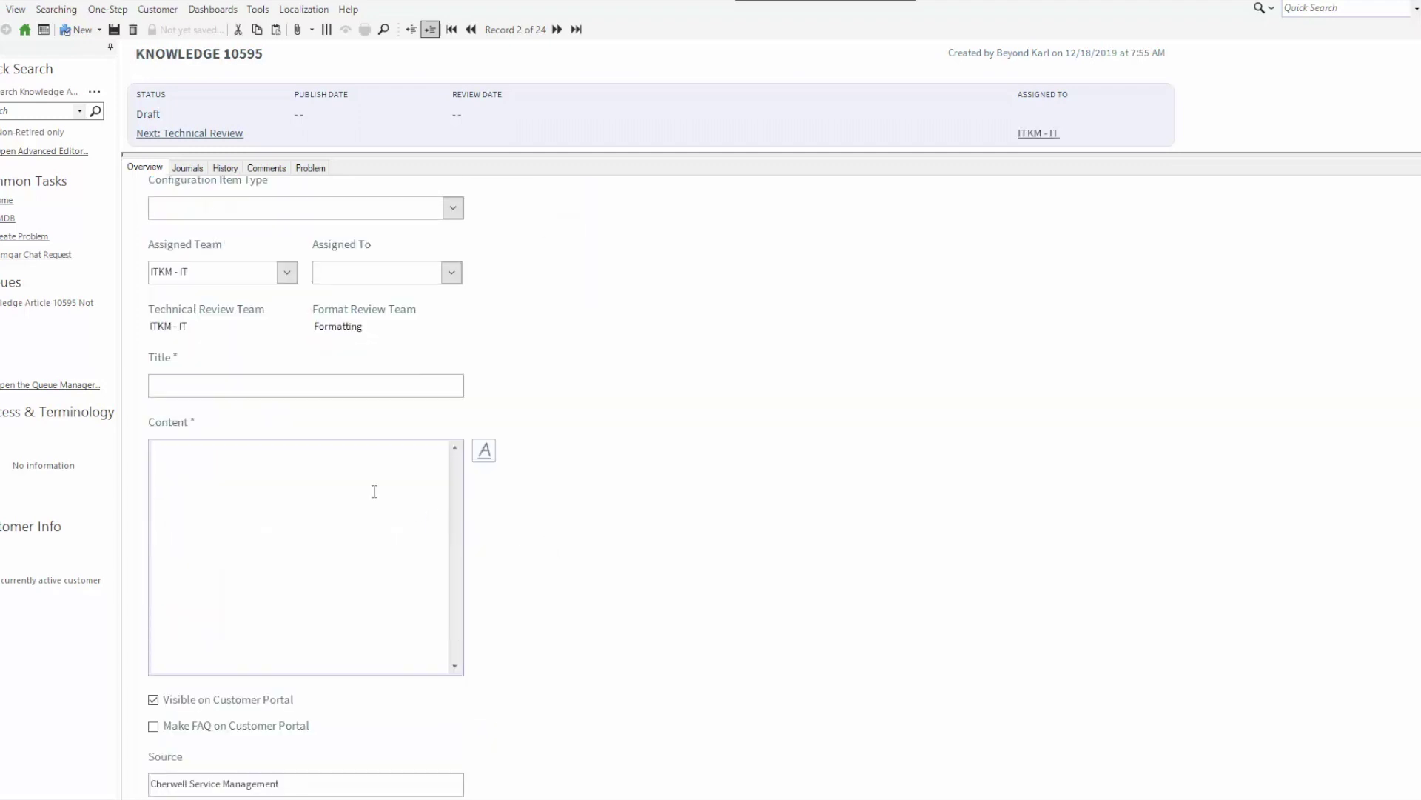
Enter title and content 'Test2' and hide the article from the customer portal
click(195, 393)
text(Test2)
click(223, 480)
text(Test2)
scroll(566, 561, down, 2)
click(169, 549)
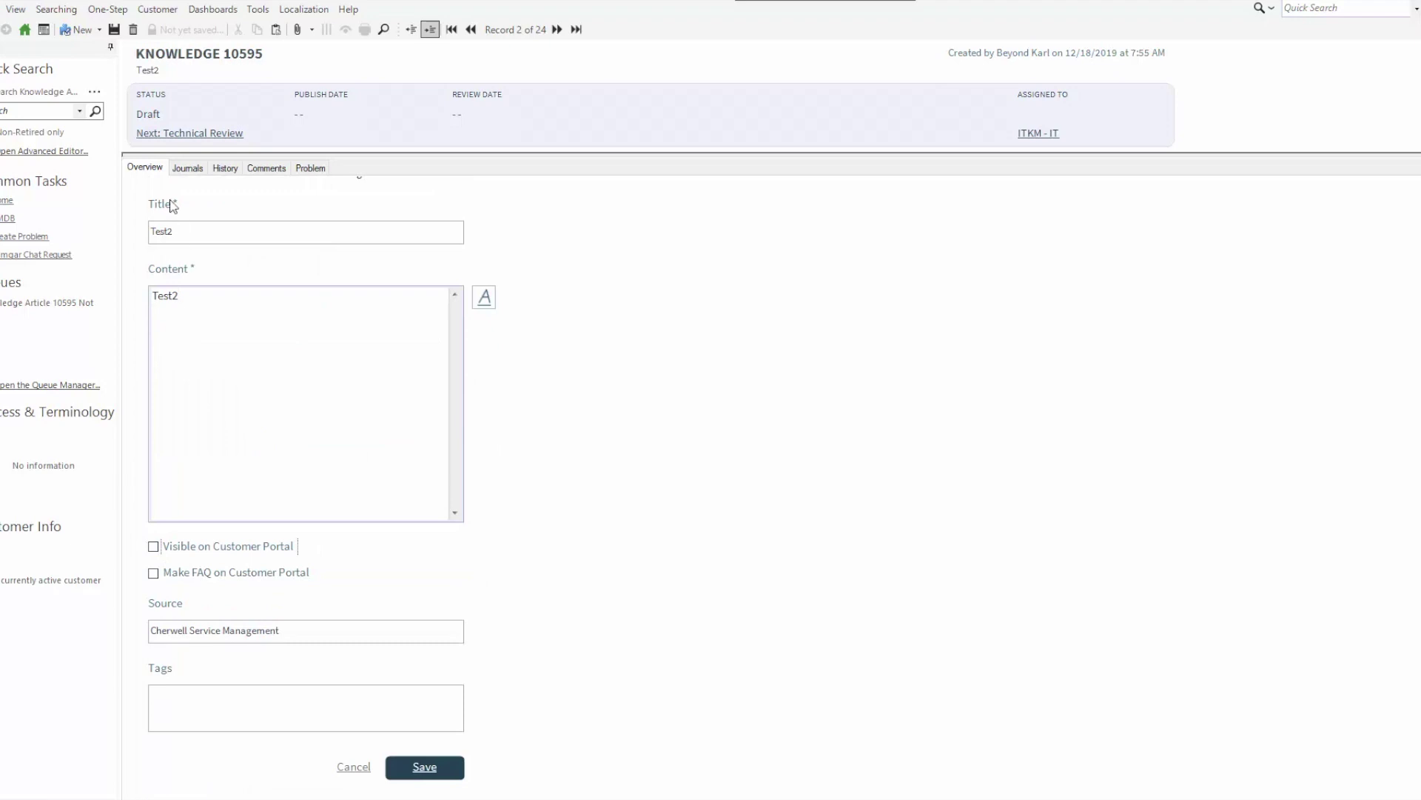
Save Knowledge 10595 and submit it for Technical Review
click(114, 30)
scroll(570, 374, up, 6)
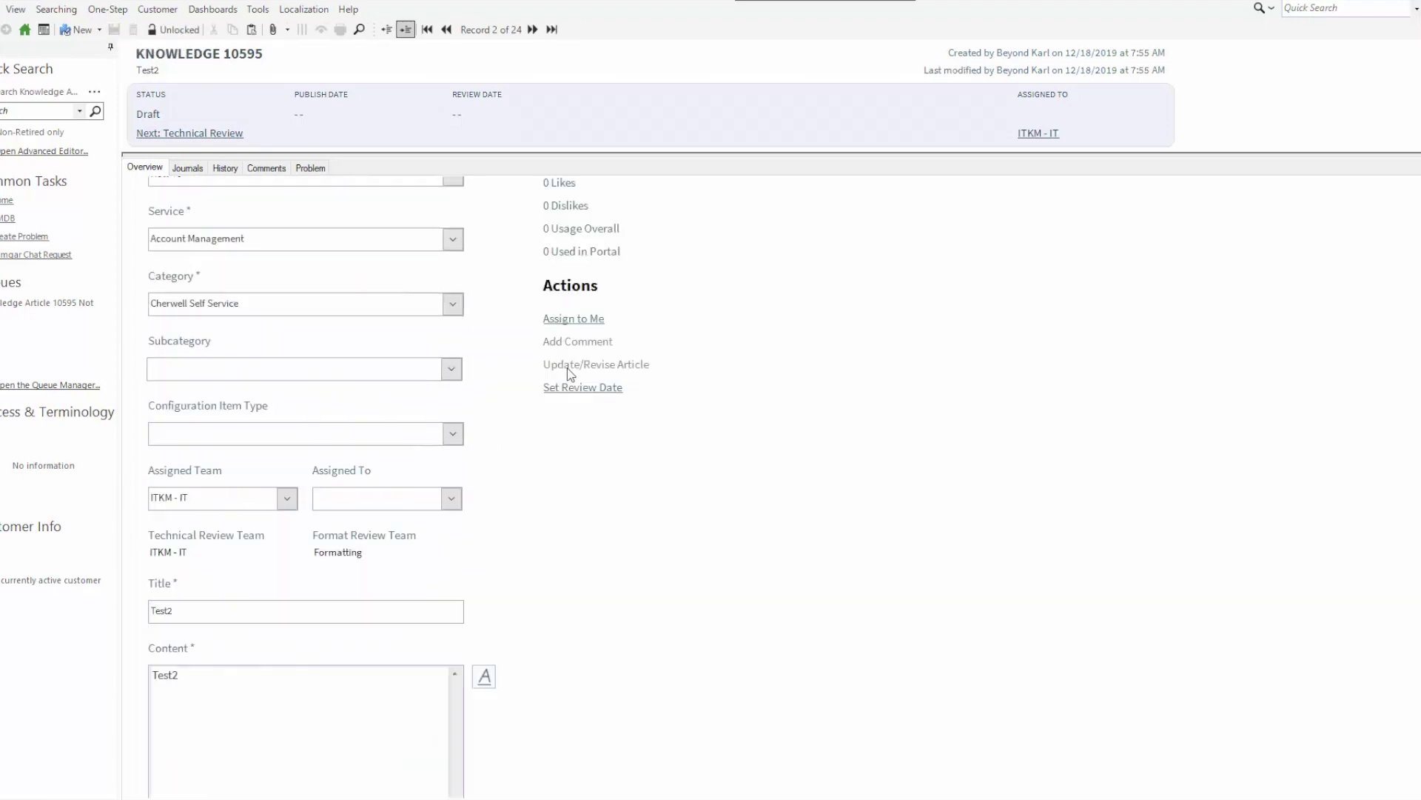
click(182, 134)
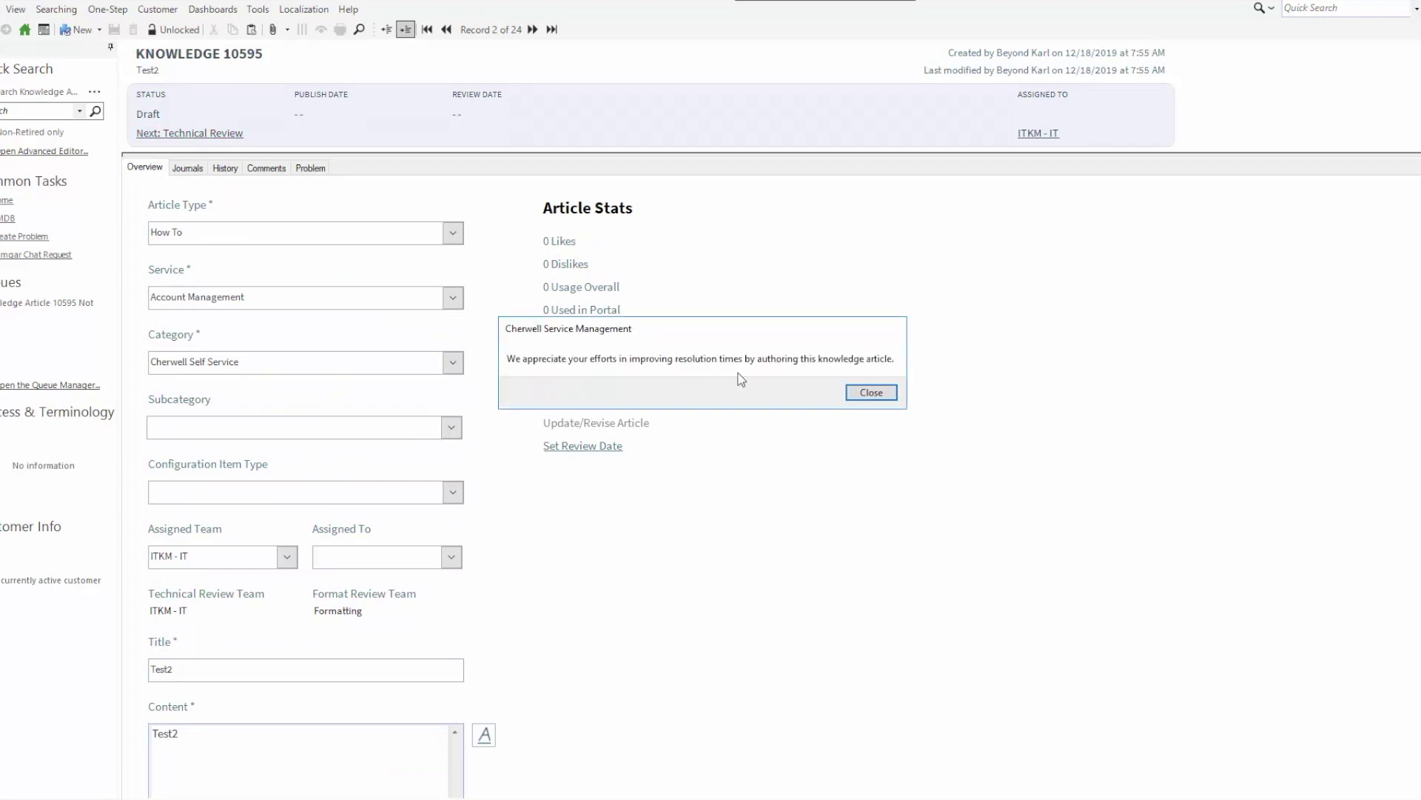
click(867, 393)
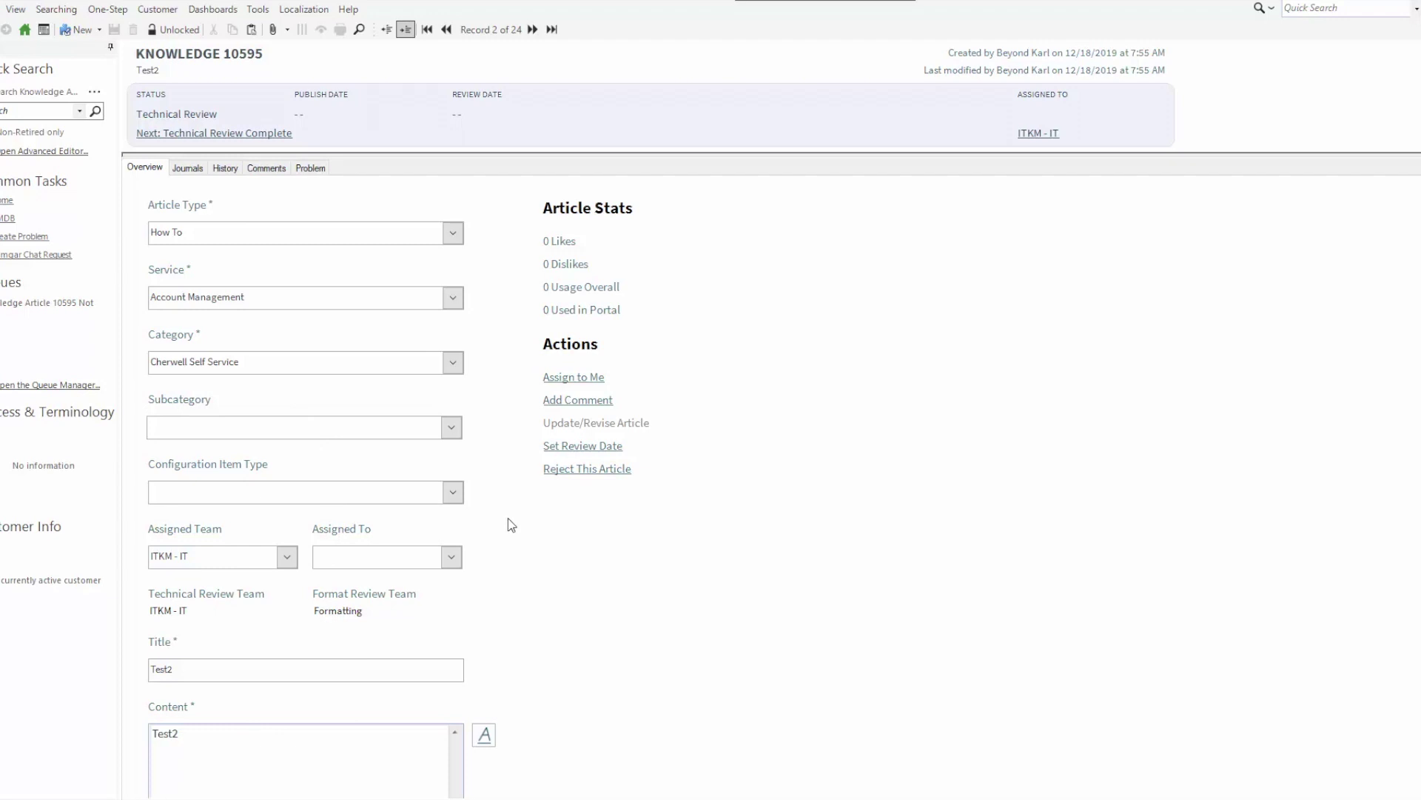
Complete technical review of Test2, publishing it with review date 12/18/2020
click(207, 134)
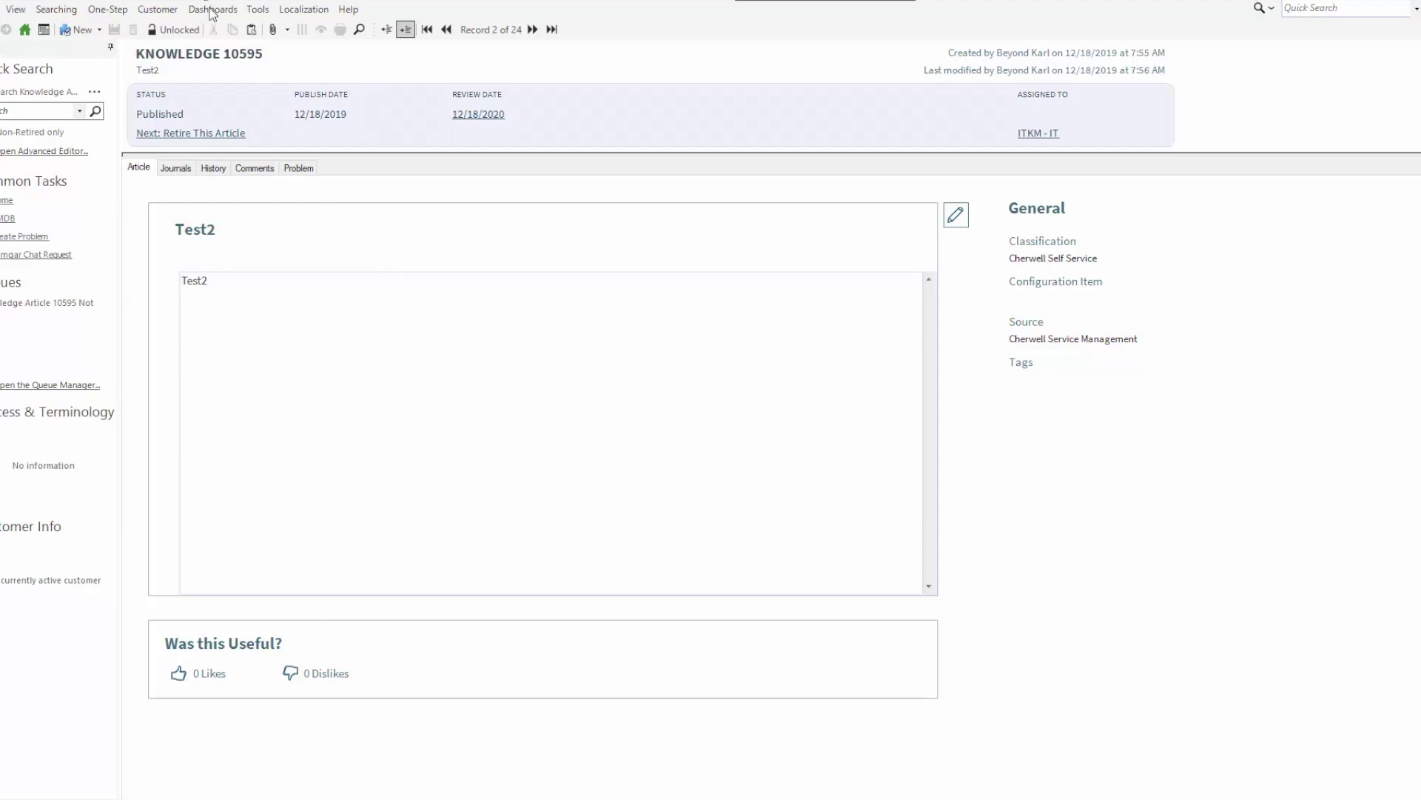
Open the Knowledge IT dashboard from the Knowledge Management folder in Dashboard Manager
click(212, 10)
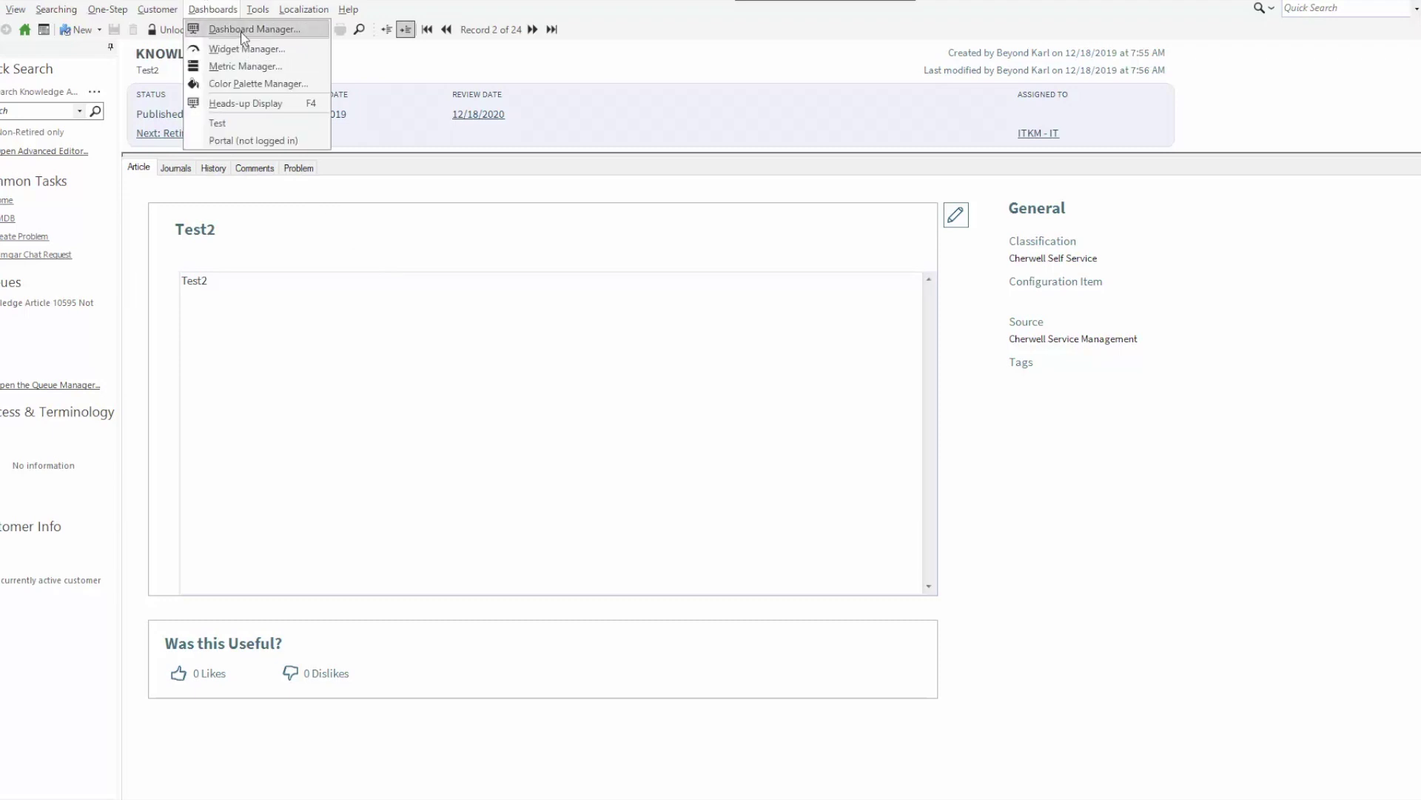
click(243, 33)
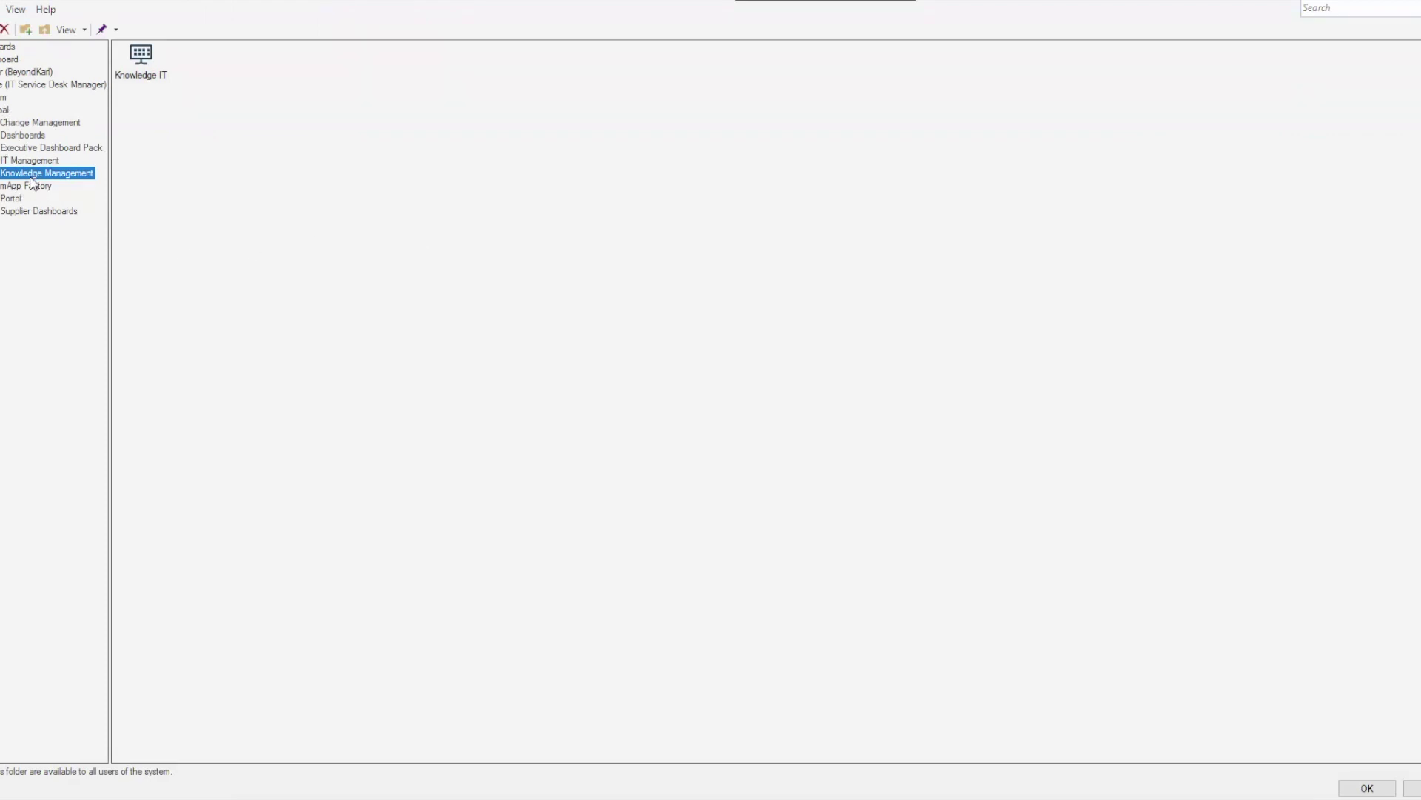
click(152, 61)
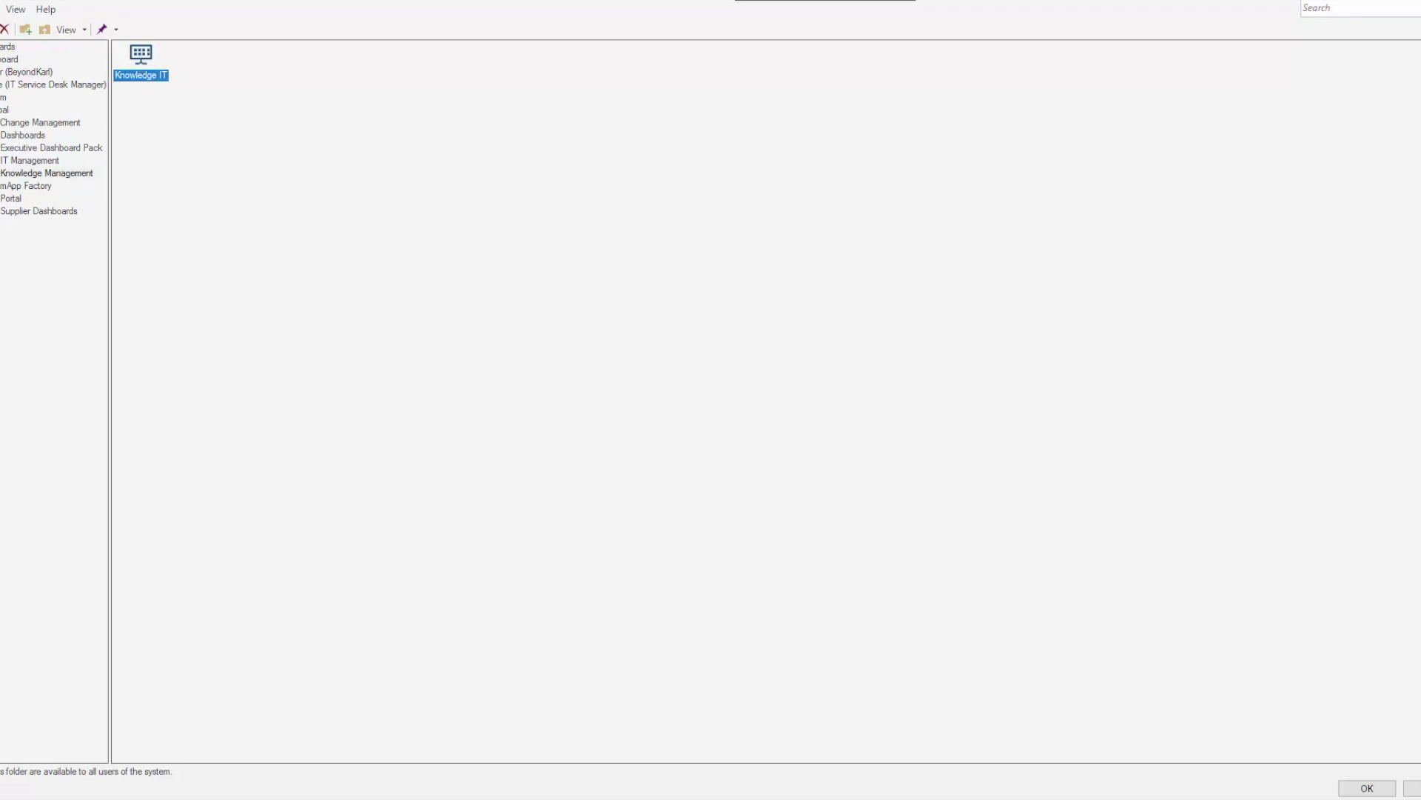
click(1368, 788)
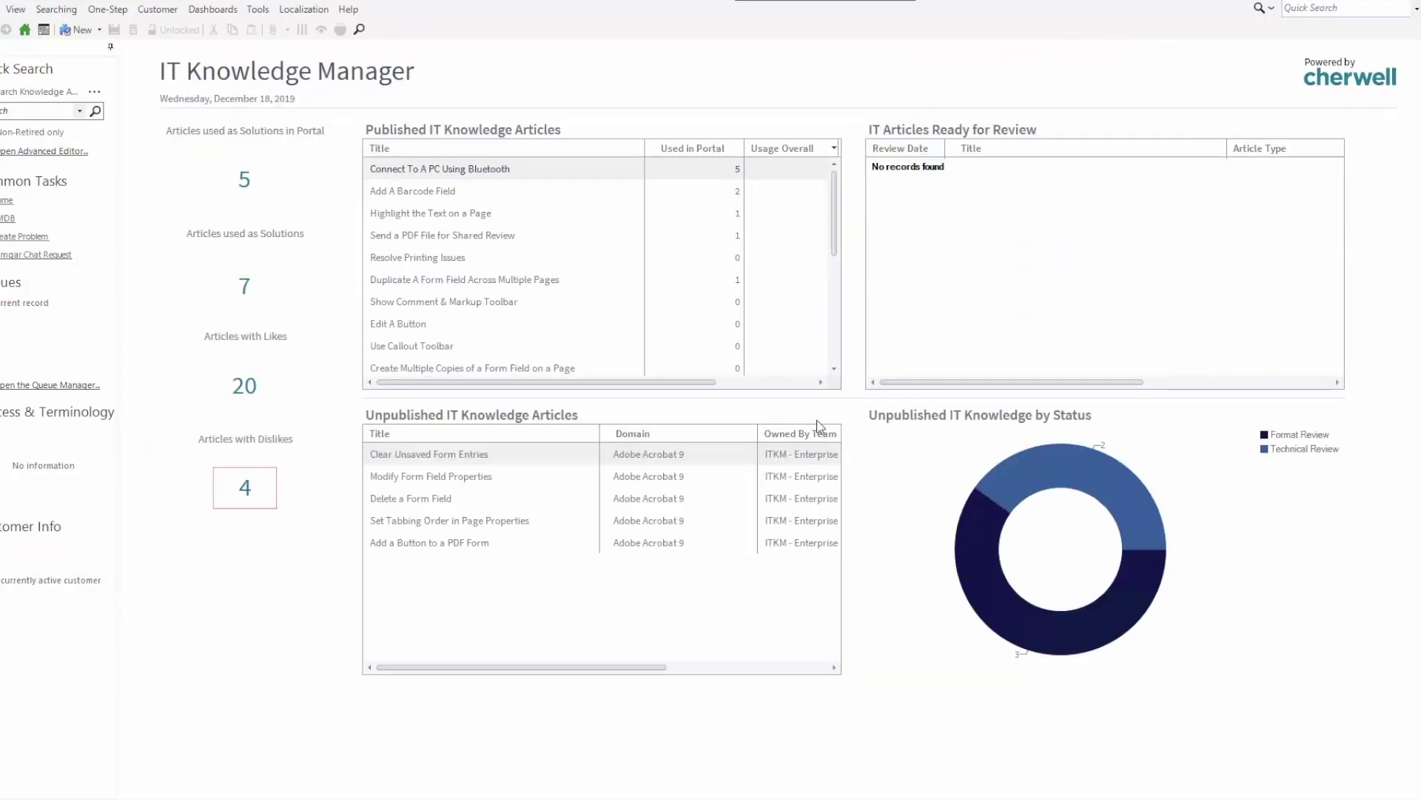